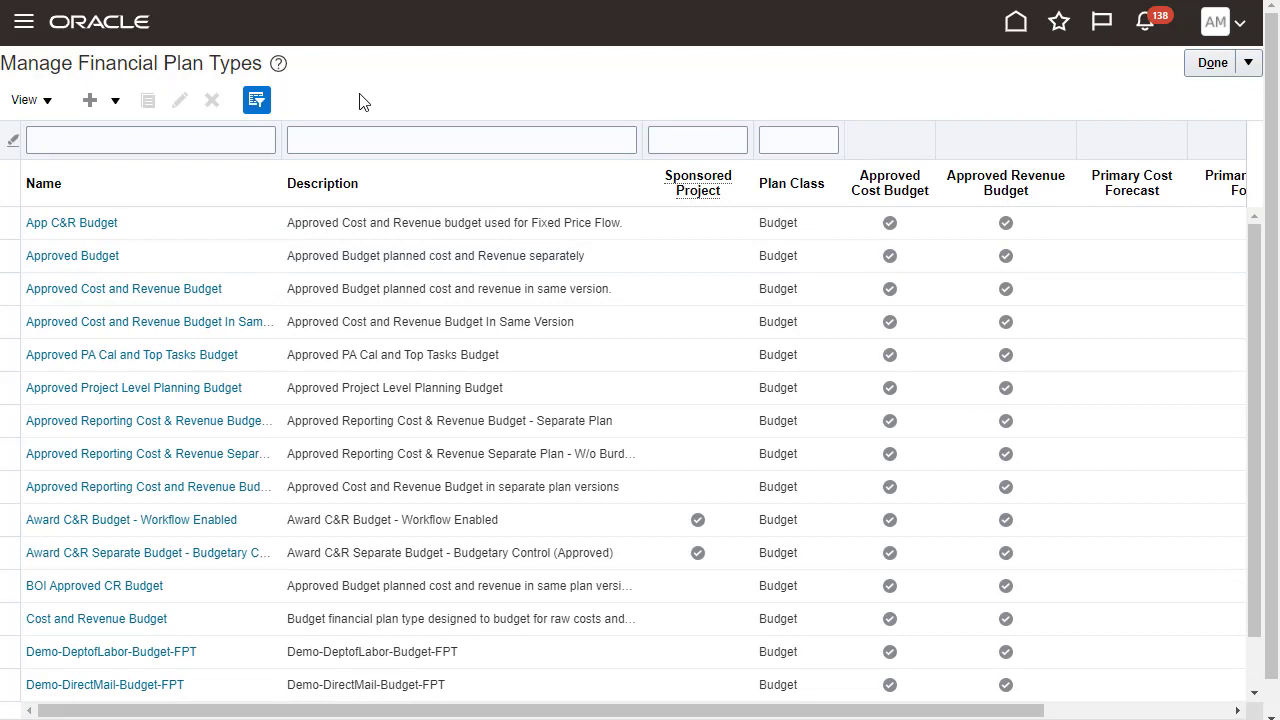
Create a financial plan type for non-sponsored projects named EPM Non-Approved Budgets, with the description "EPM Project Budgets, not yet approved"
left_click(115, 100)
left_click(152, 131)
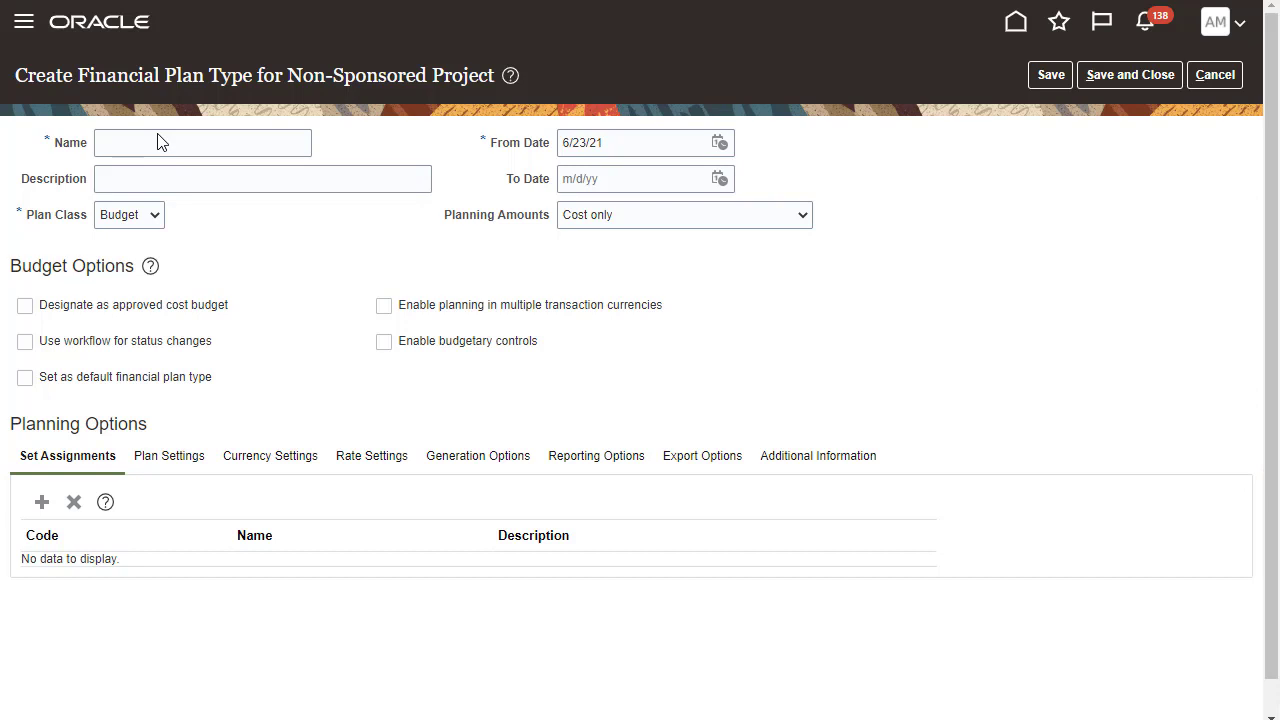
left_click(156, 142)
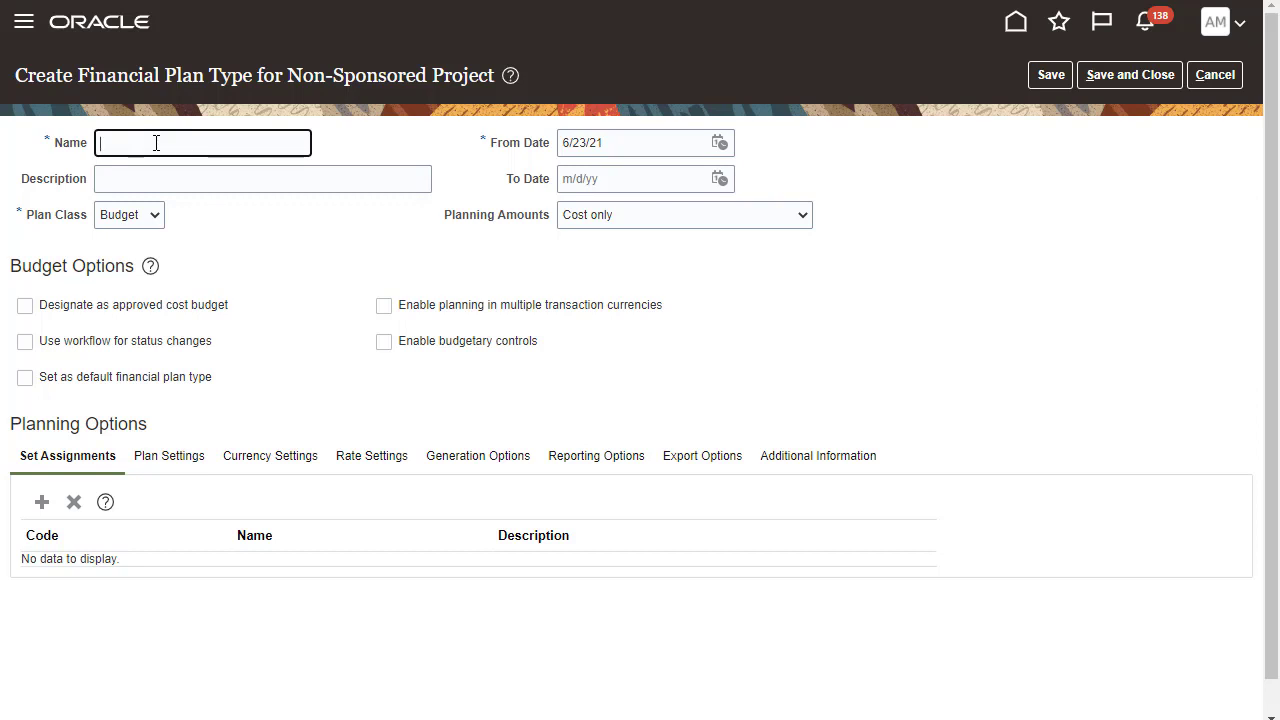
type("EPM Non-Approved Budgets")
left_click(137, 174)
type("EPM Project Budgets, not yet approved")
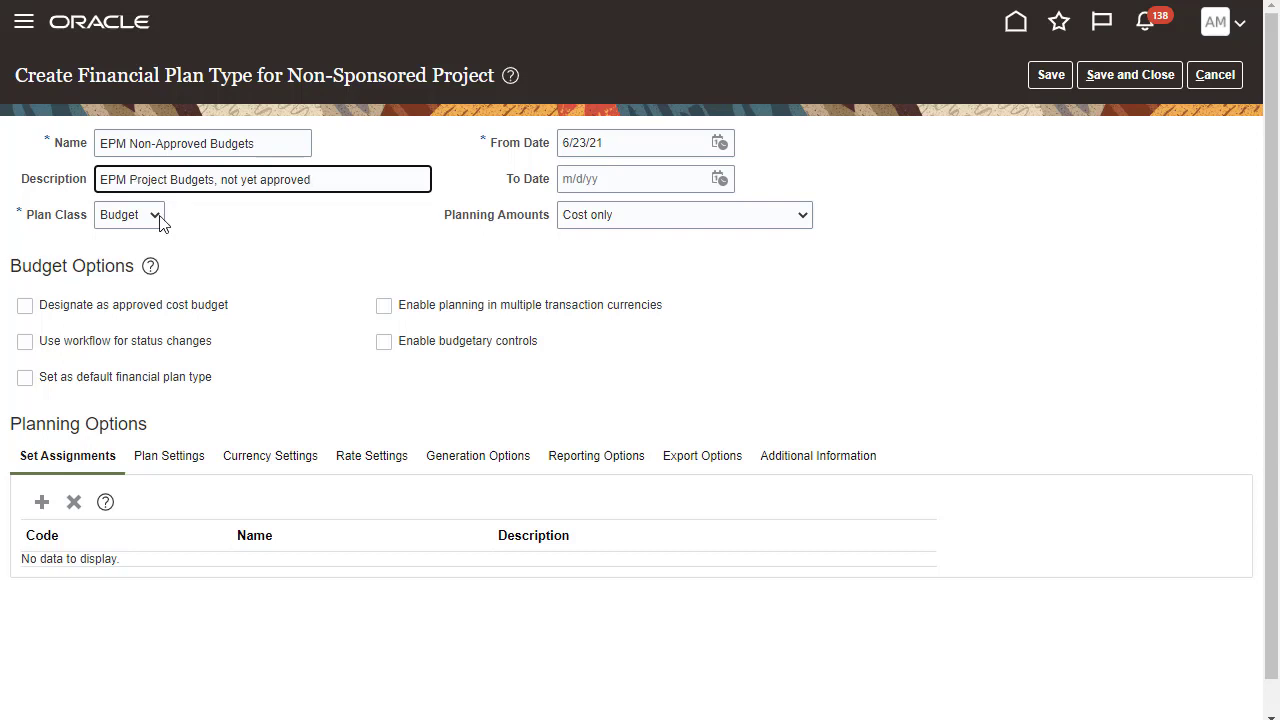
Choose the Budget plan class with planning in multiple transaction currencies enabled, and add the COMMON set assignment
left_click(157, 217)
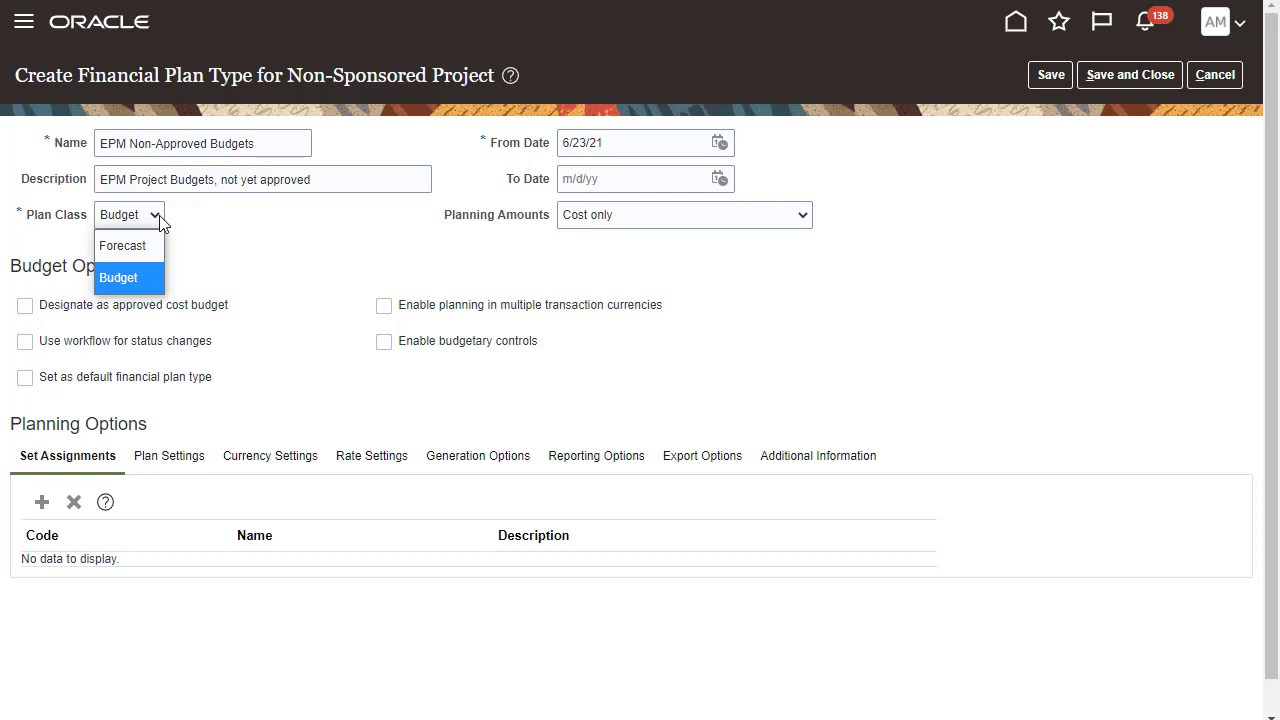
left_click(138, 274)
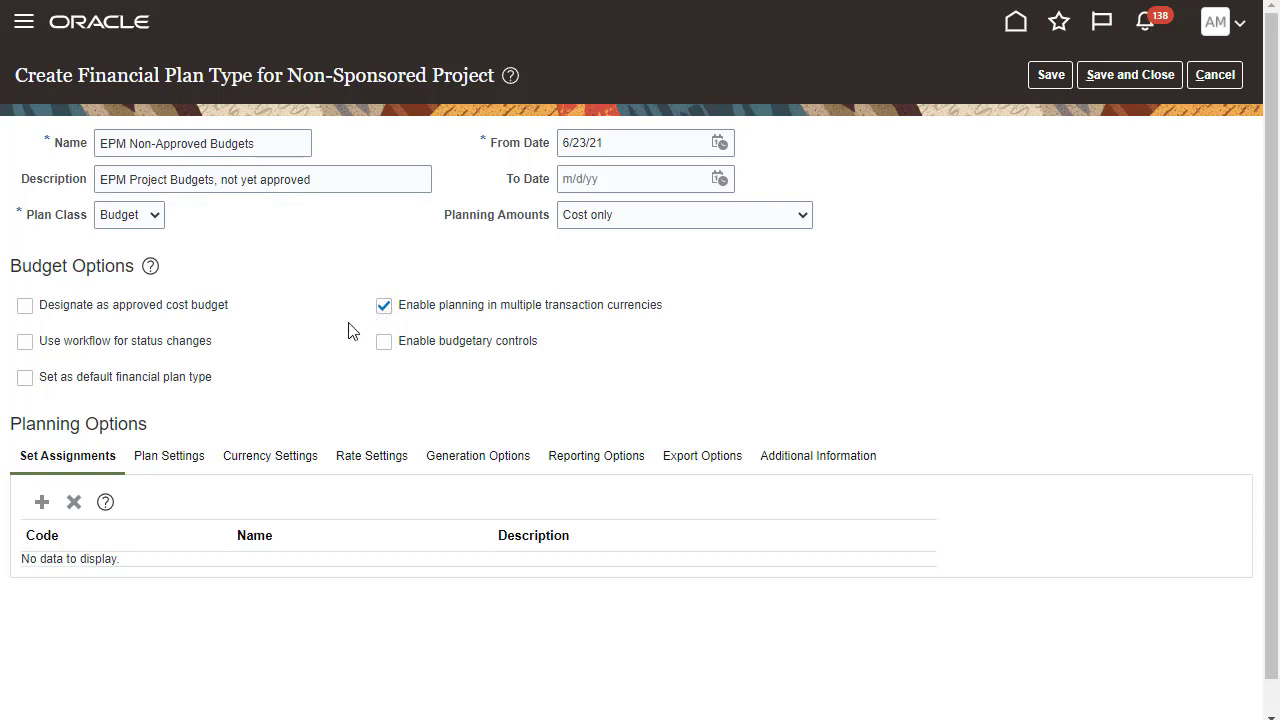
left_click(42, 502)
left_click(139, 575)
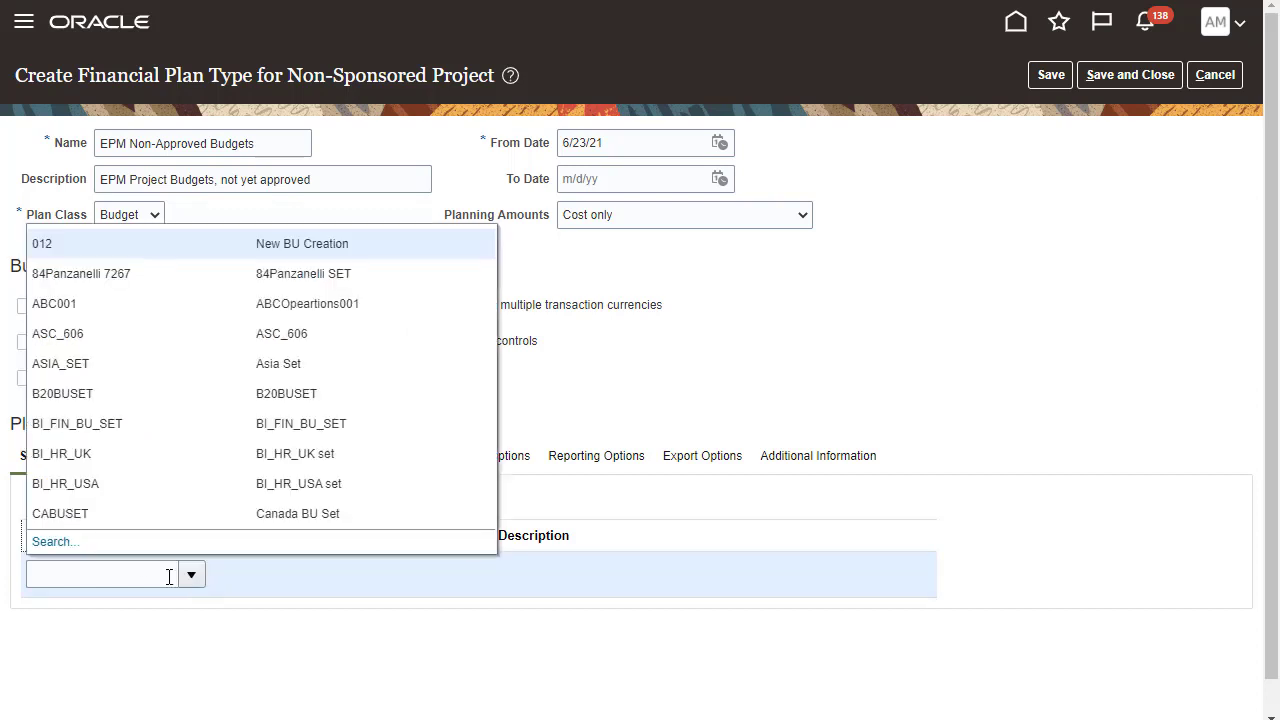
type("COMMON")
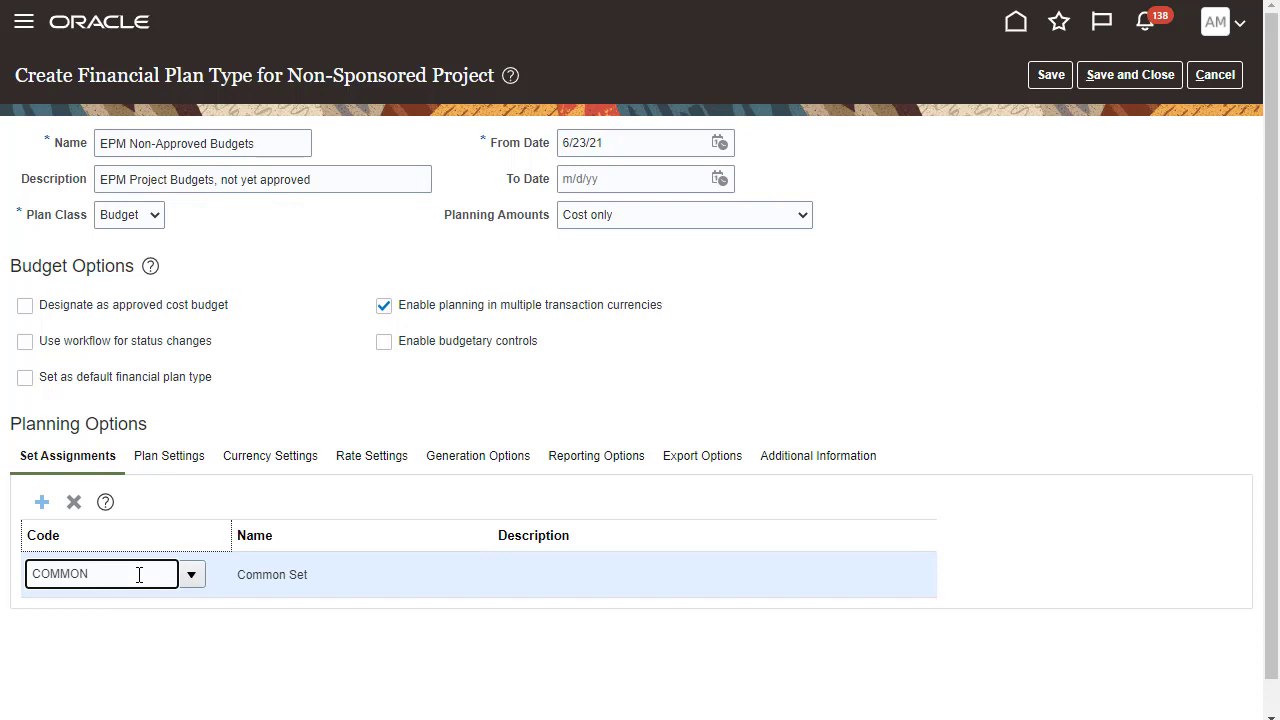
Exclude burdened cost and burdened cost rate from the amount types in the plan settings
left_click(195, 462)
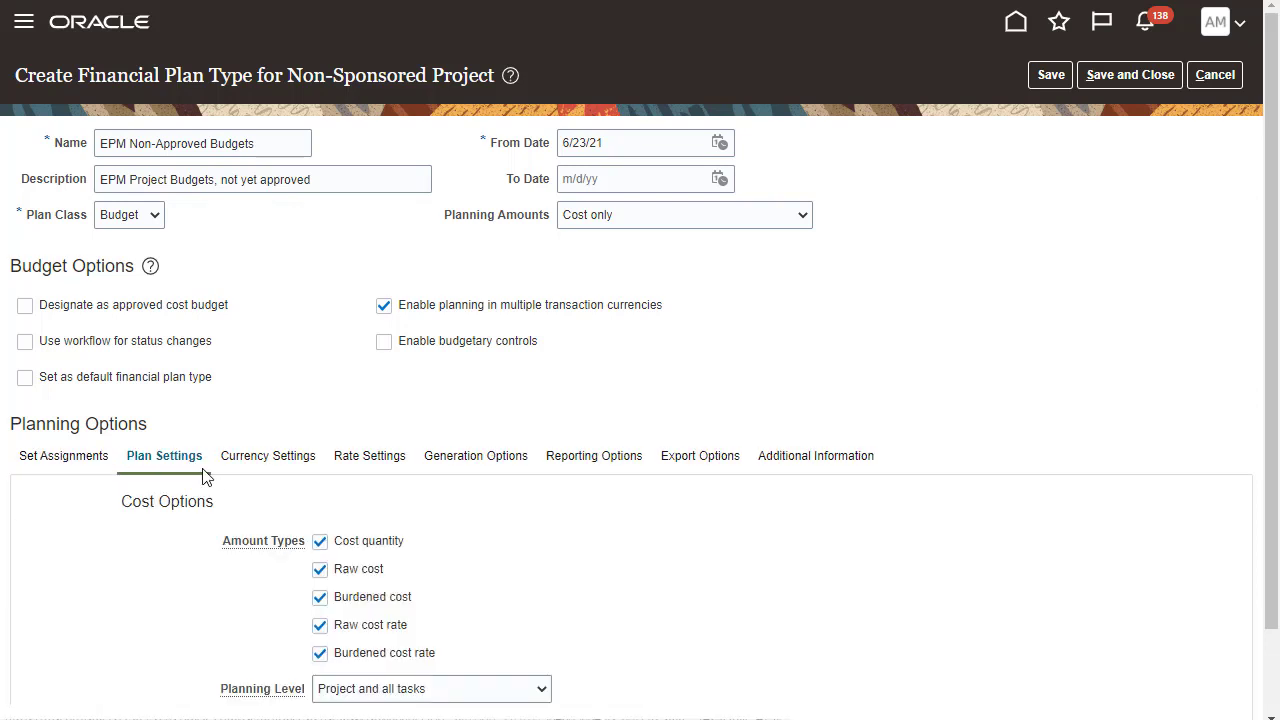
left_click(320, 598)
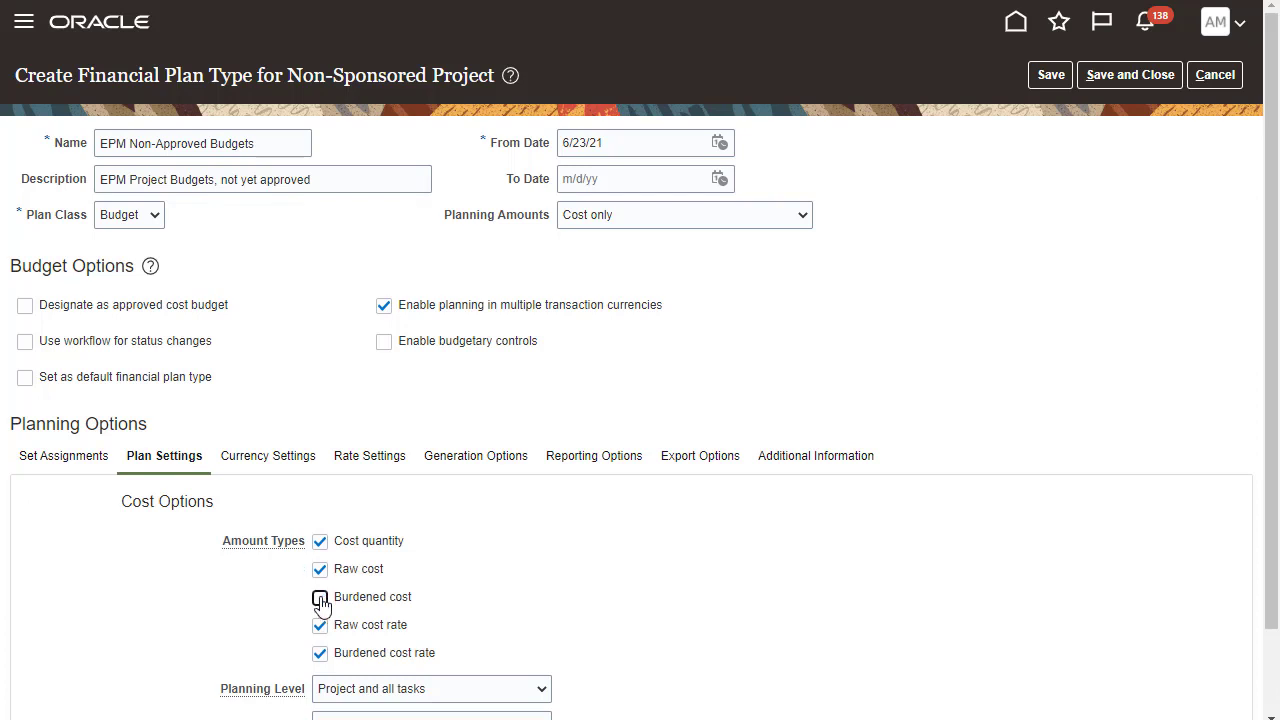
left_click(320, 654)
Set the cost planning level to Project and the calendar type to Accounting calendar
scroll(1237, 689, "down", 1)
left_click(537, 591)
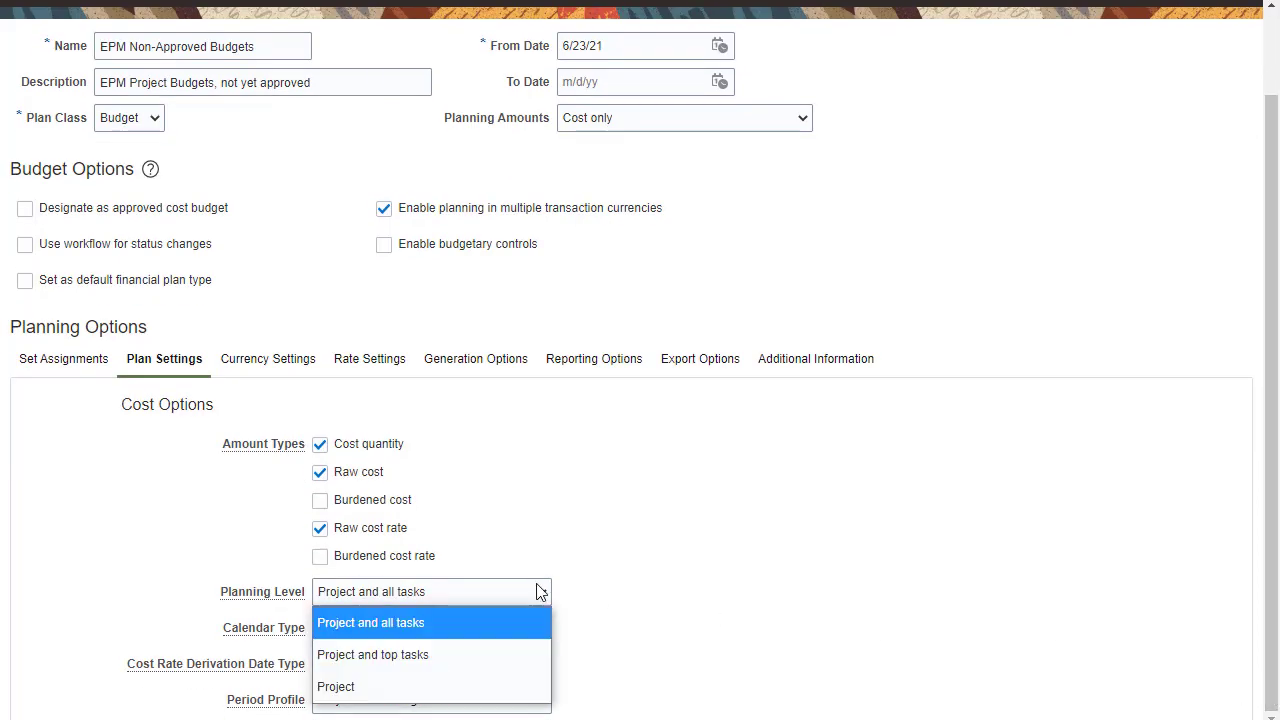
left_click(524, 684)
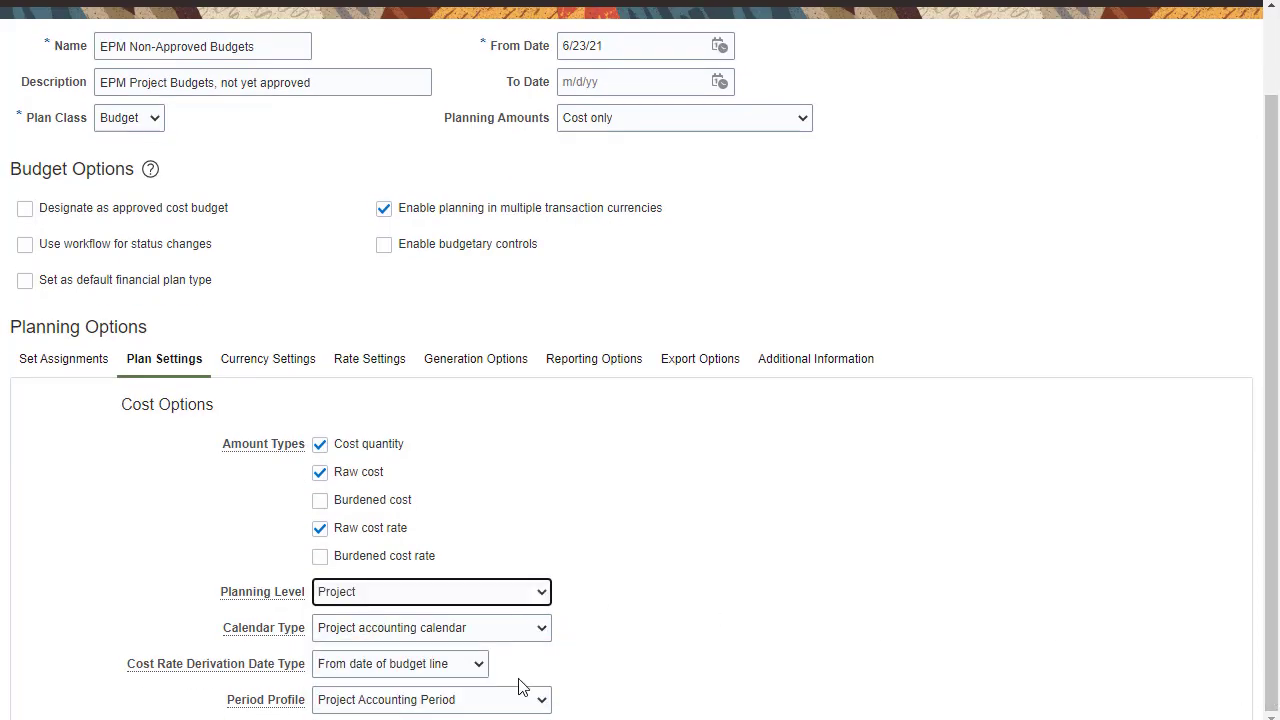
left_click(540, 628)
left_click(527, 659)
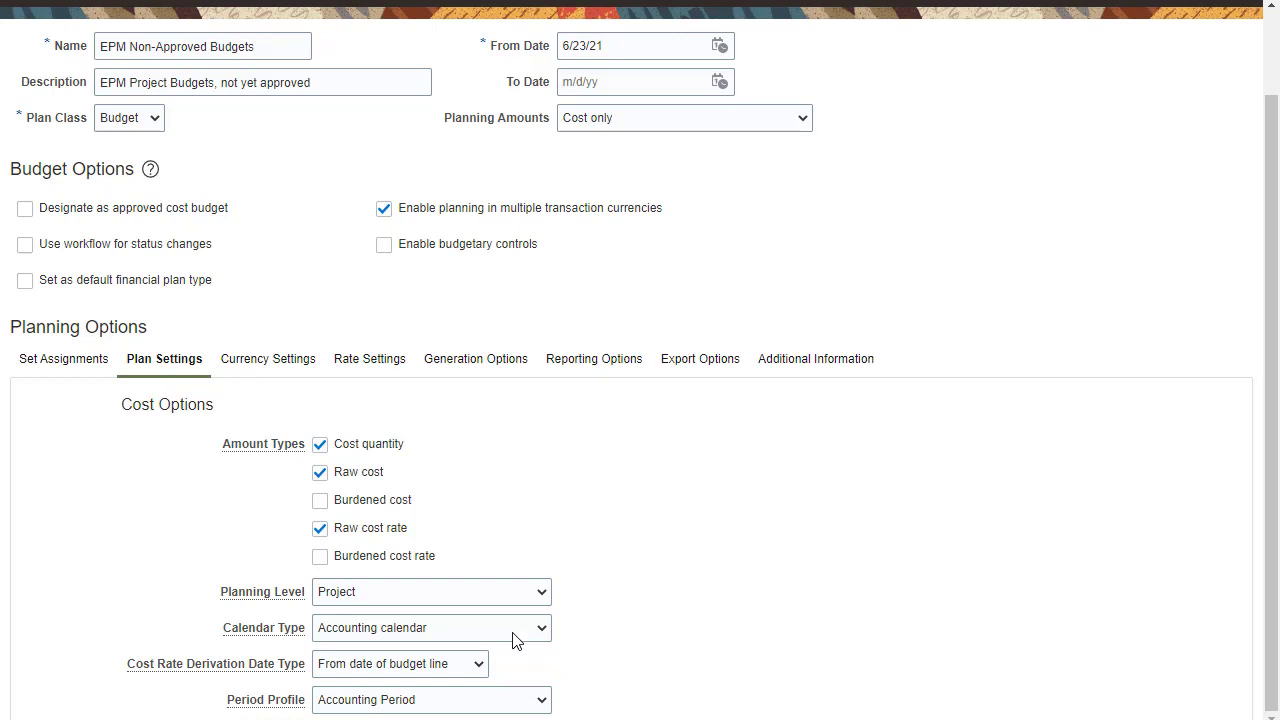
Turn off assigning resources in a single currency for a task, and define USD, JPY and EUR as planning currencies
left_click(277, 360)
left_click(29, 492)
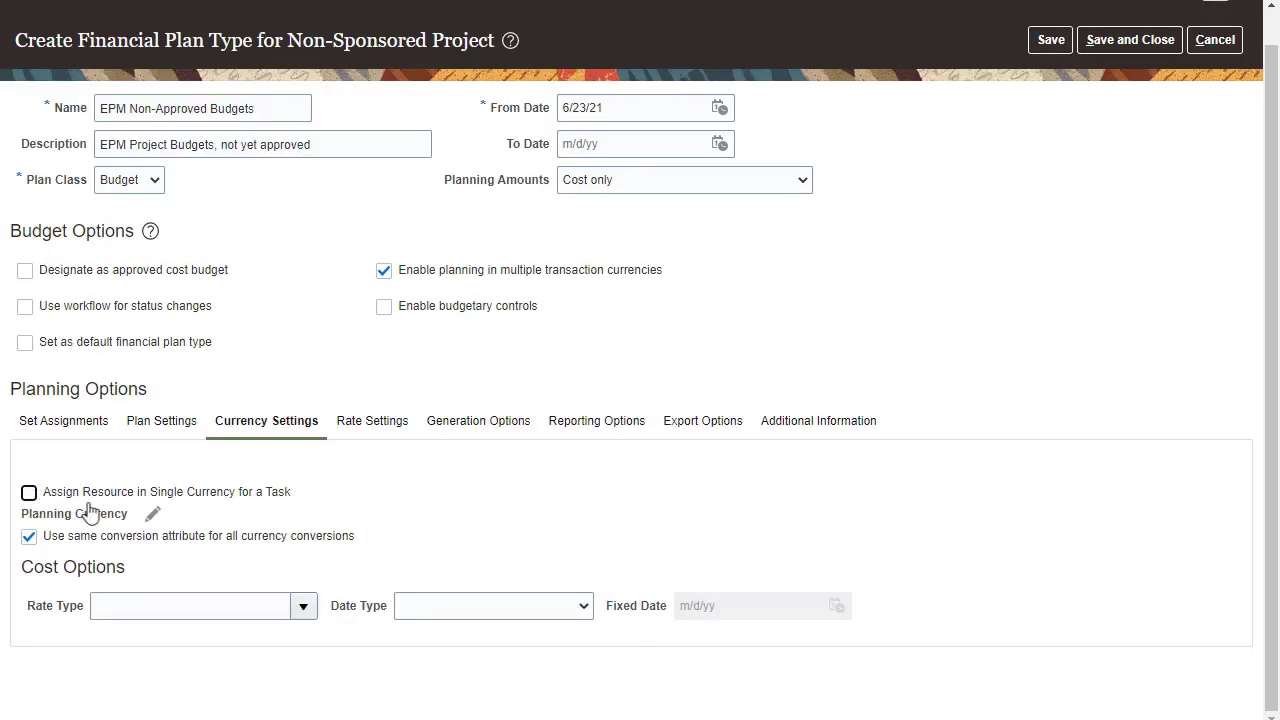
left_click(152, 513)
left_click(391, 386)
type("EUR")
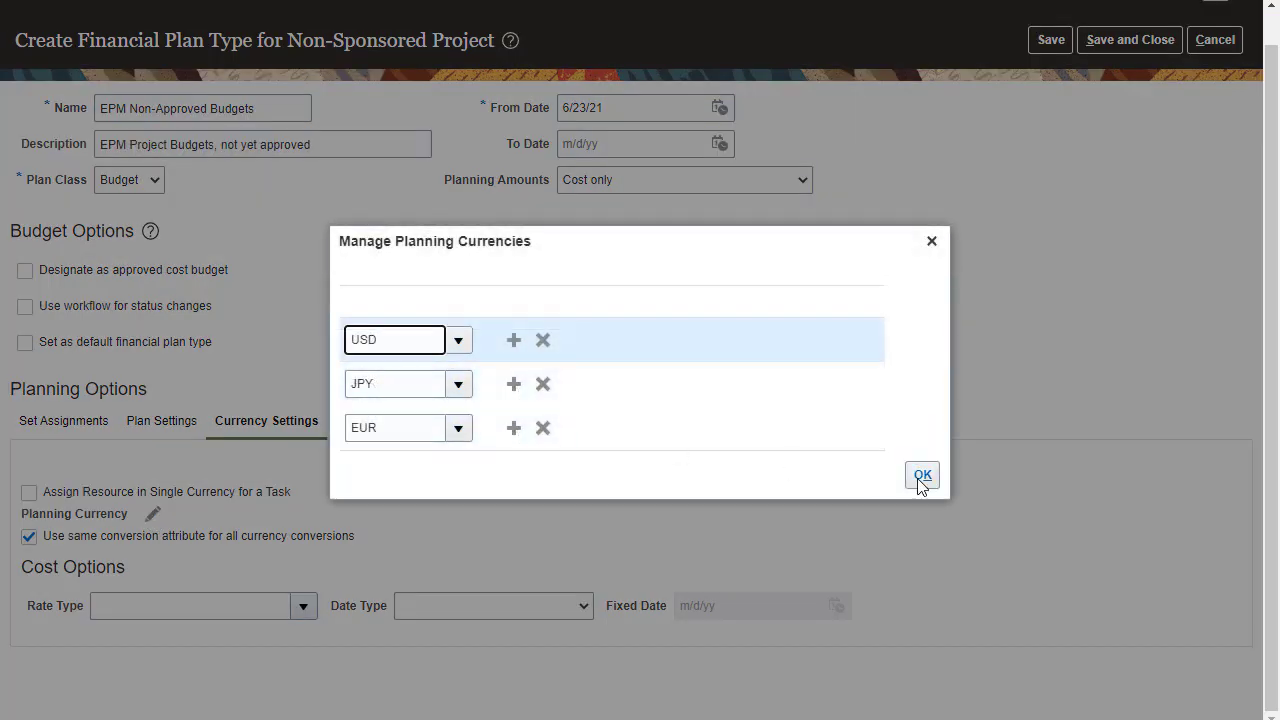
left_click(921, 476)
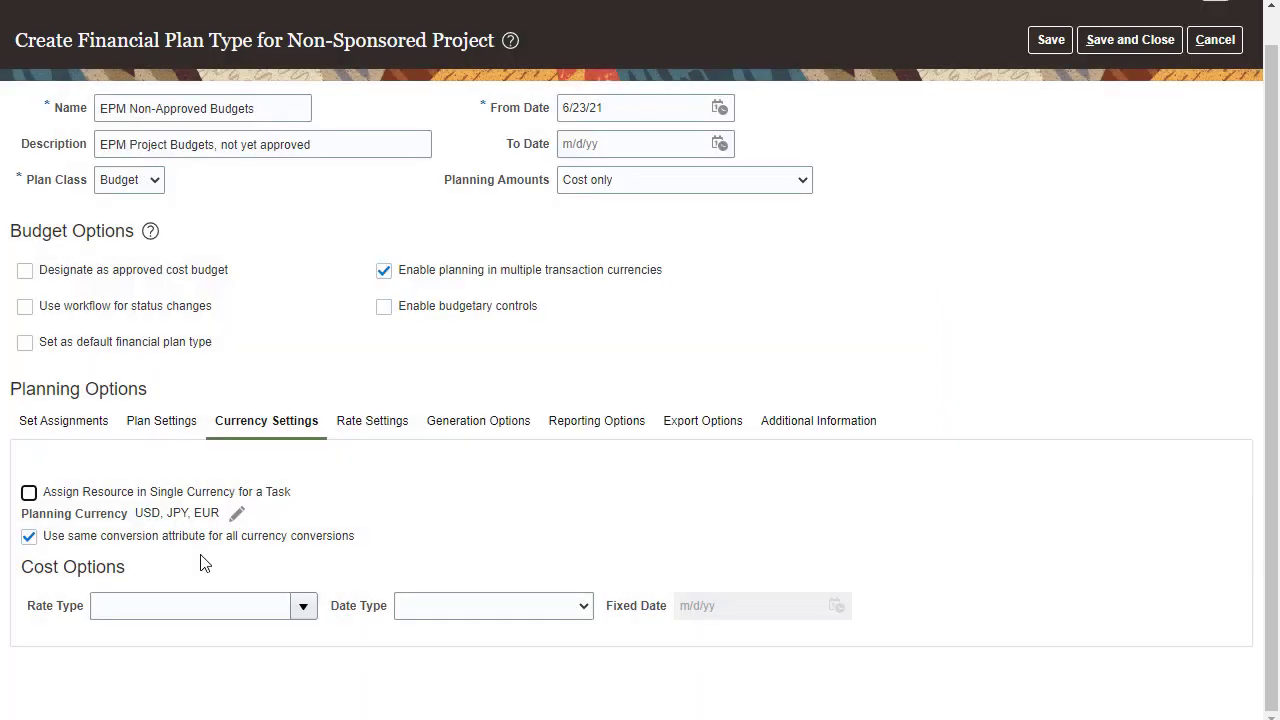
Set the cost currency conversion to rate type Corporate and date type From date of budget line
left_click(304, 611)
left_click(205, 605)
type("Corporate")
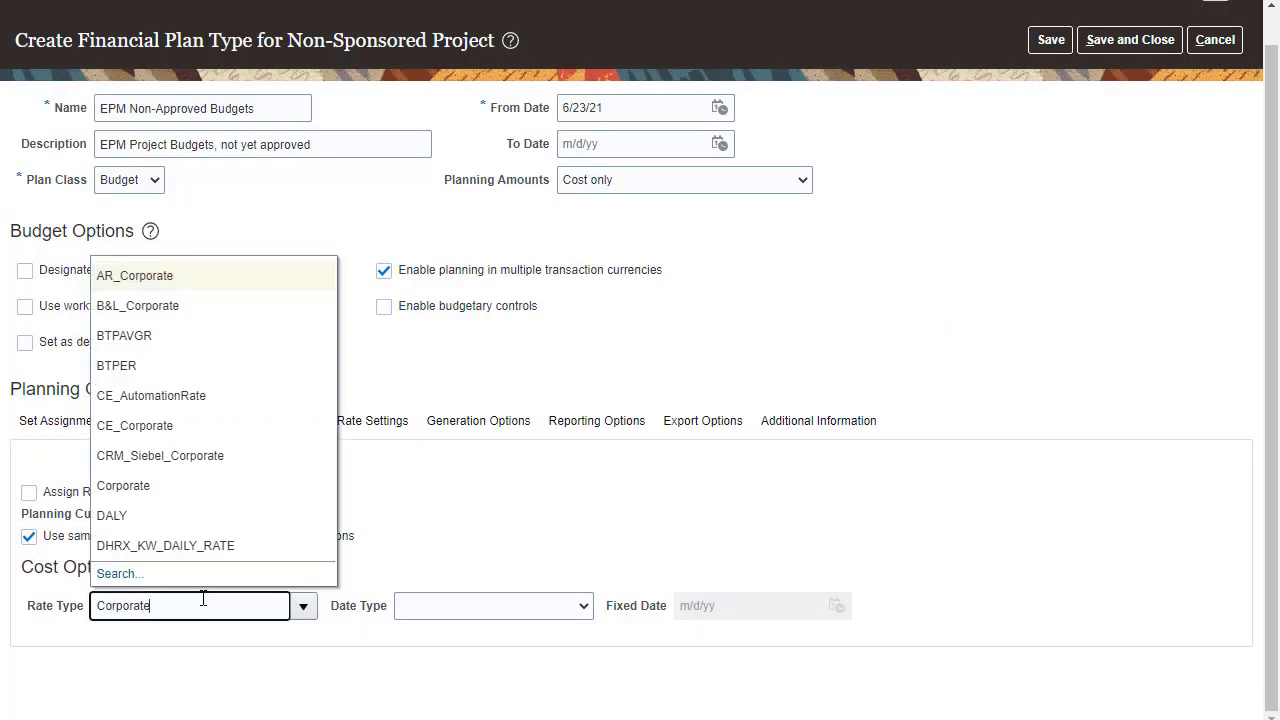
key("Tab")
left_click(577, 606)
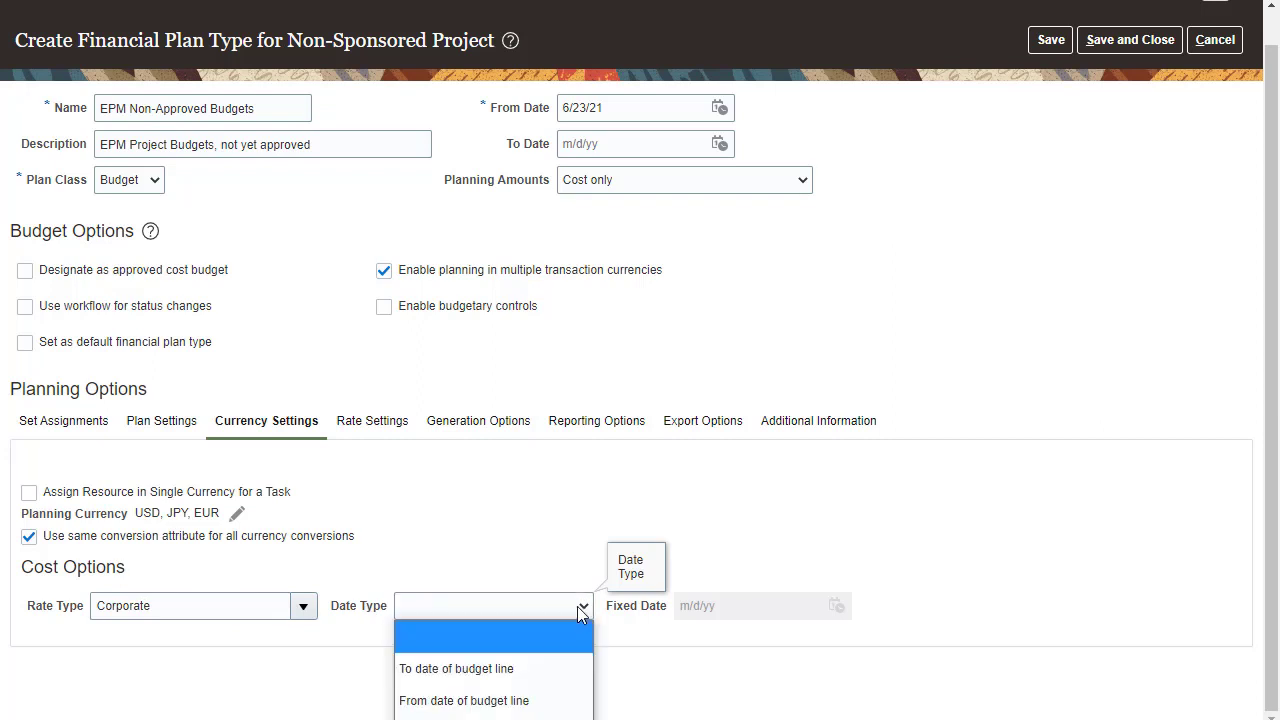
left_click(543, 700)
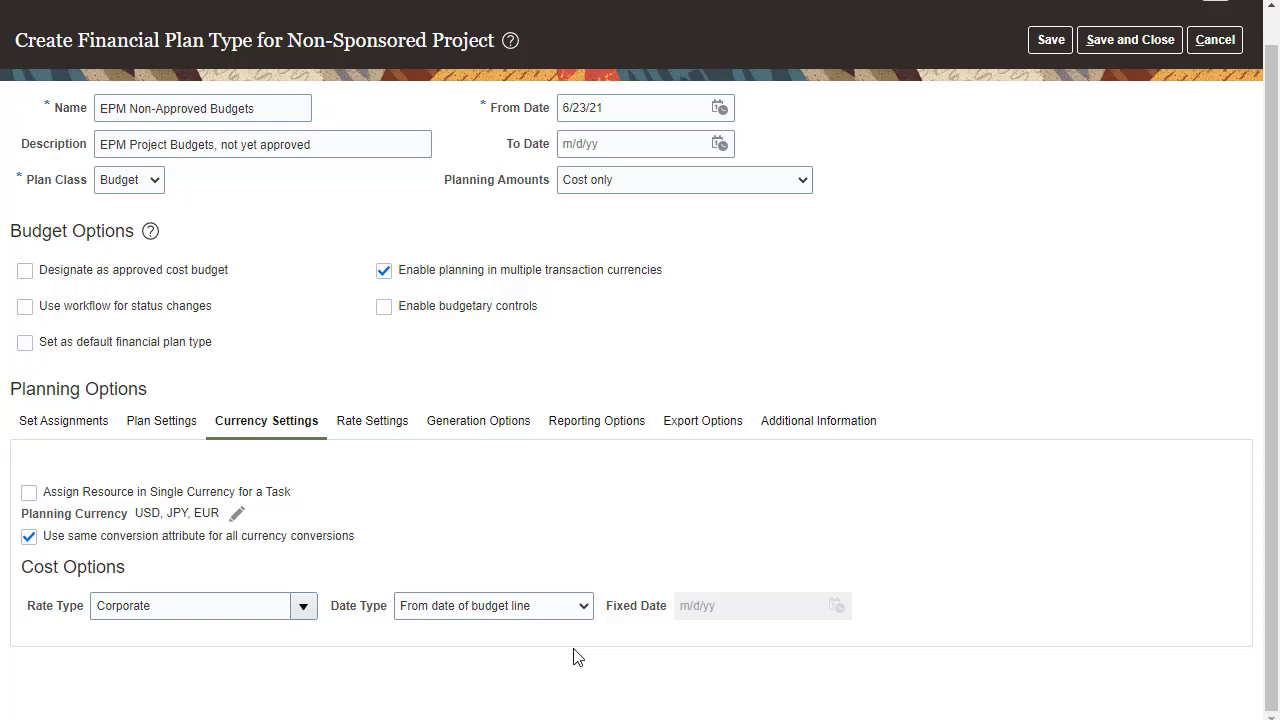
View the plan type's rate settings, and save and close the financial plan type
left_click(378, 424)
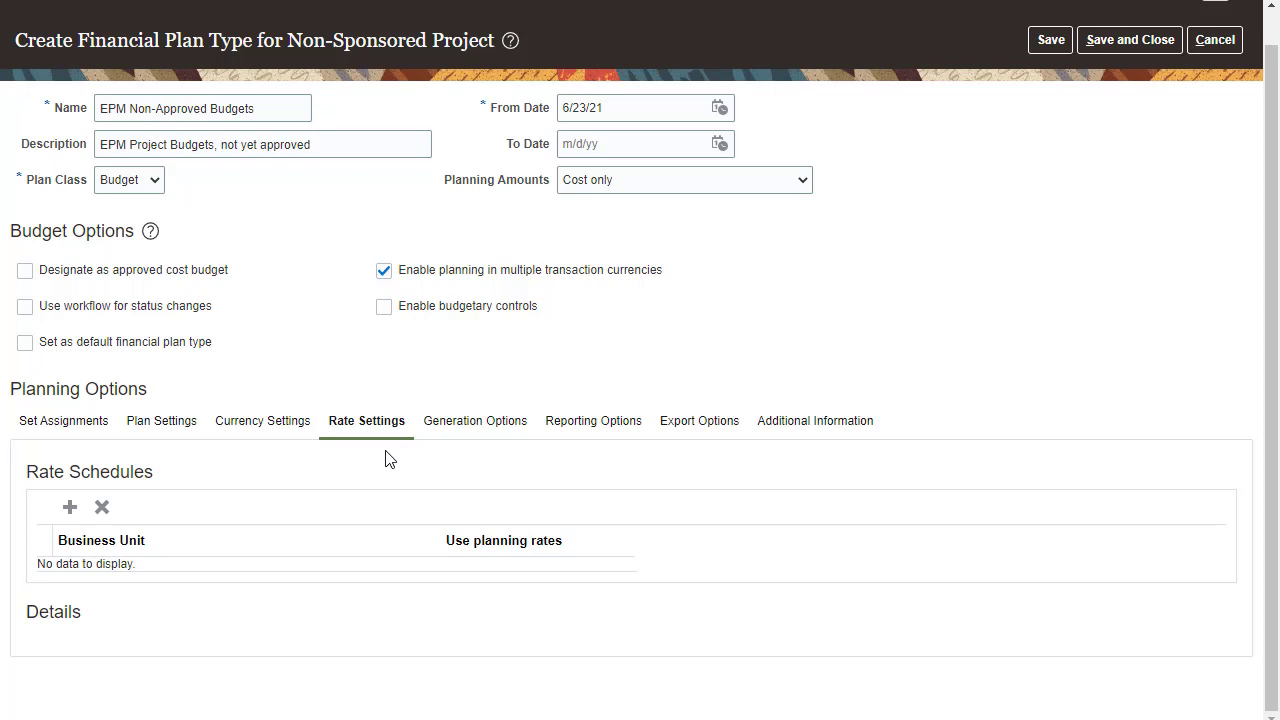
left_click(1050, 42)
left_click(1104, 41)
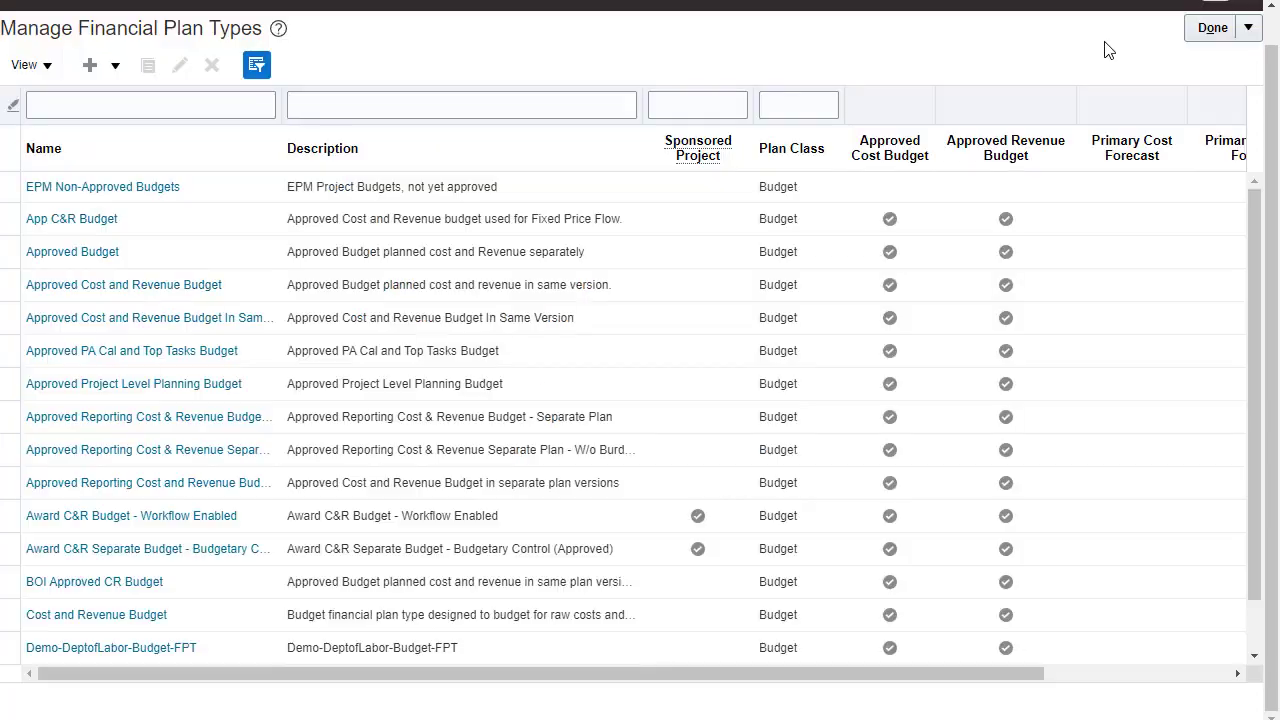
Leave the financial plan types list, and find and open the Manage Project Templates setup task
left_click(1212, 28)
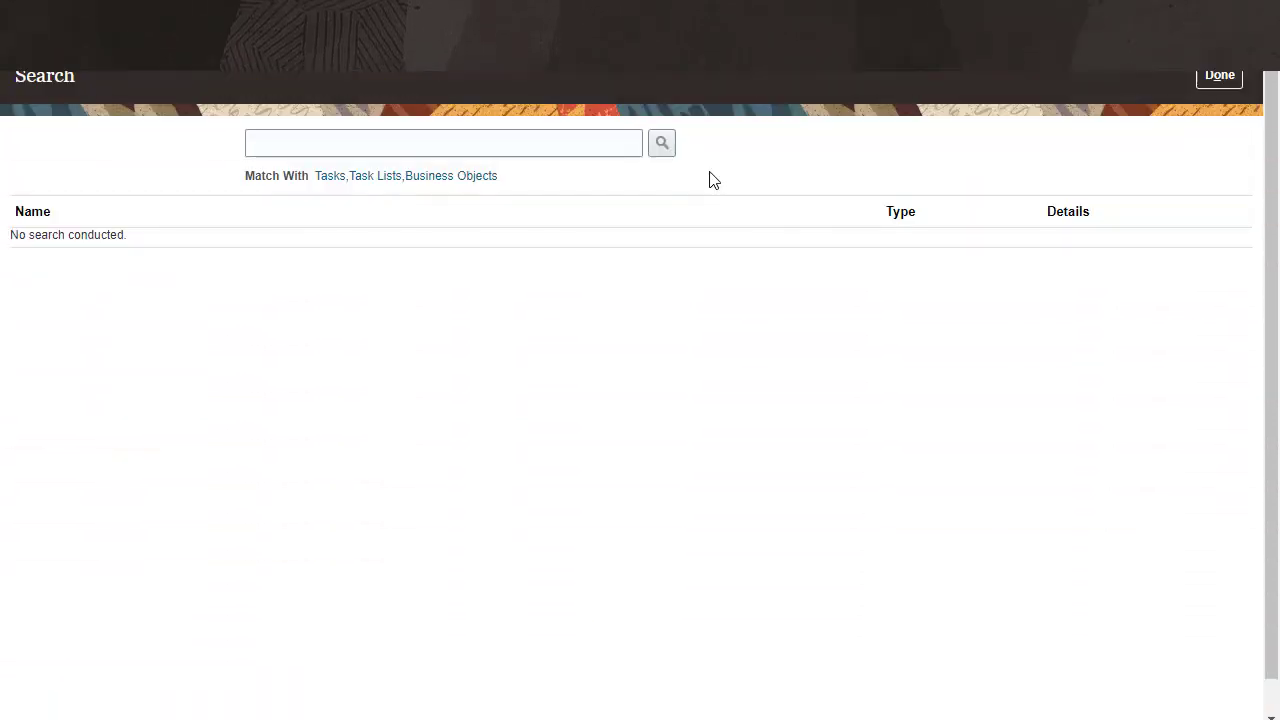
left_click(614, 143)
type("Manage Project Templates")
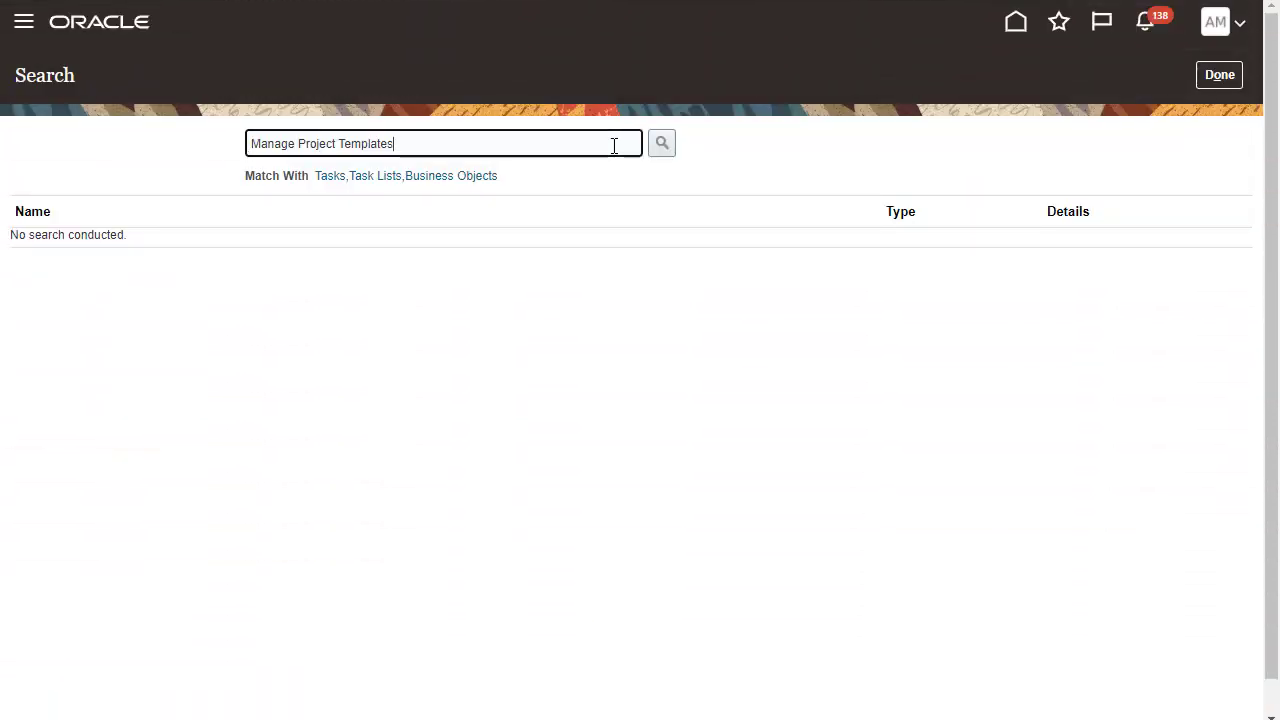
left_click(656, 148)
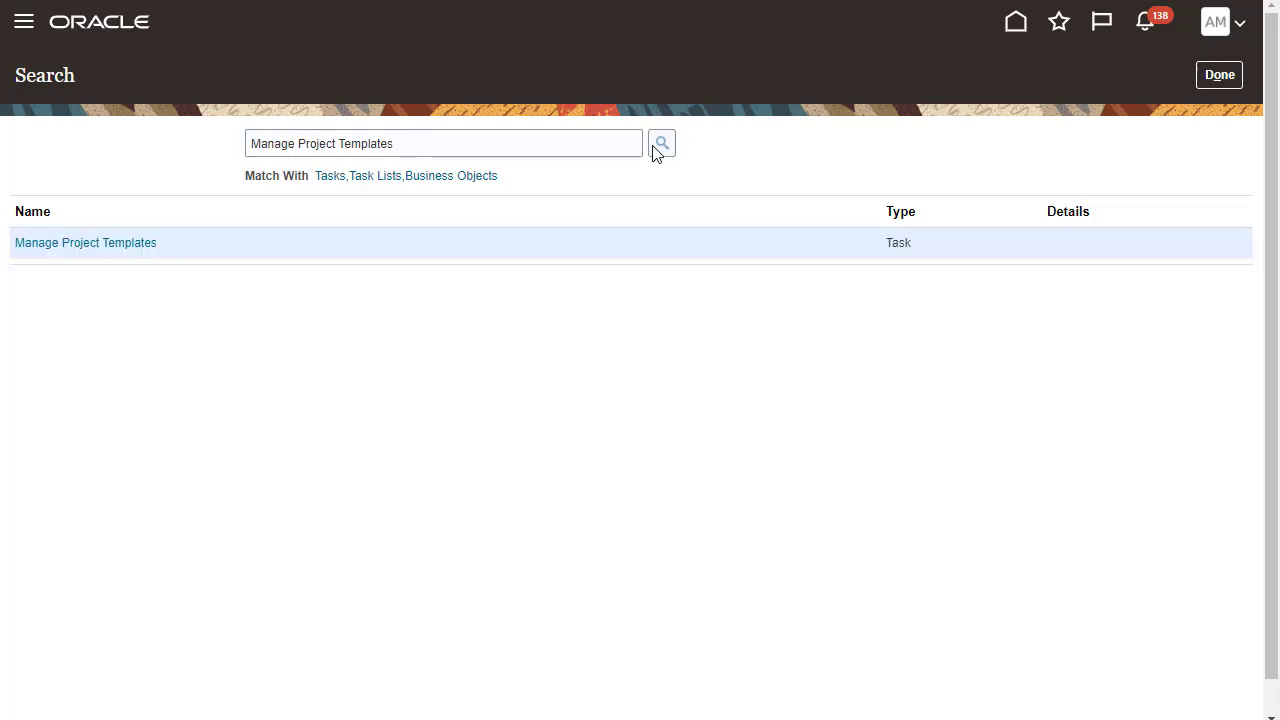
left_click(137, 244)
Start a new project template with VOperations_Capital as both name and number and Vision Operations as the business unit
left_click(230, 390)
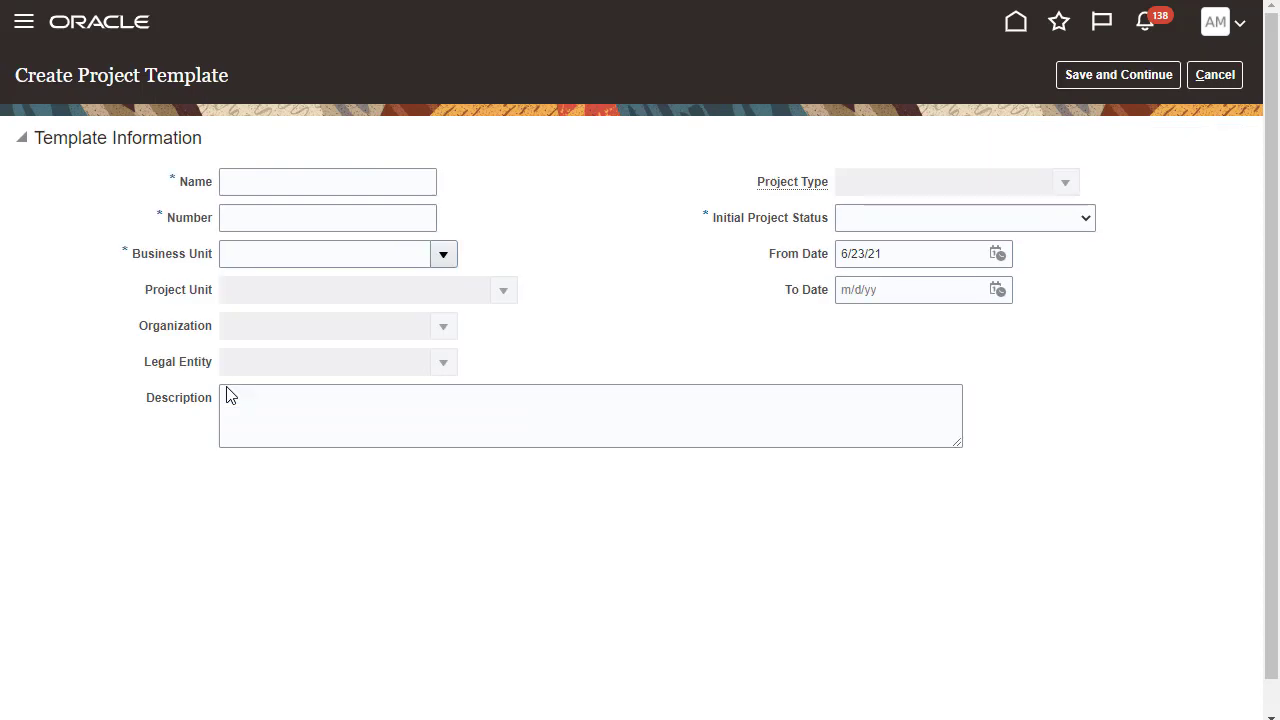
left_click(306, 181)
type("VOperations_Capital")
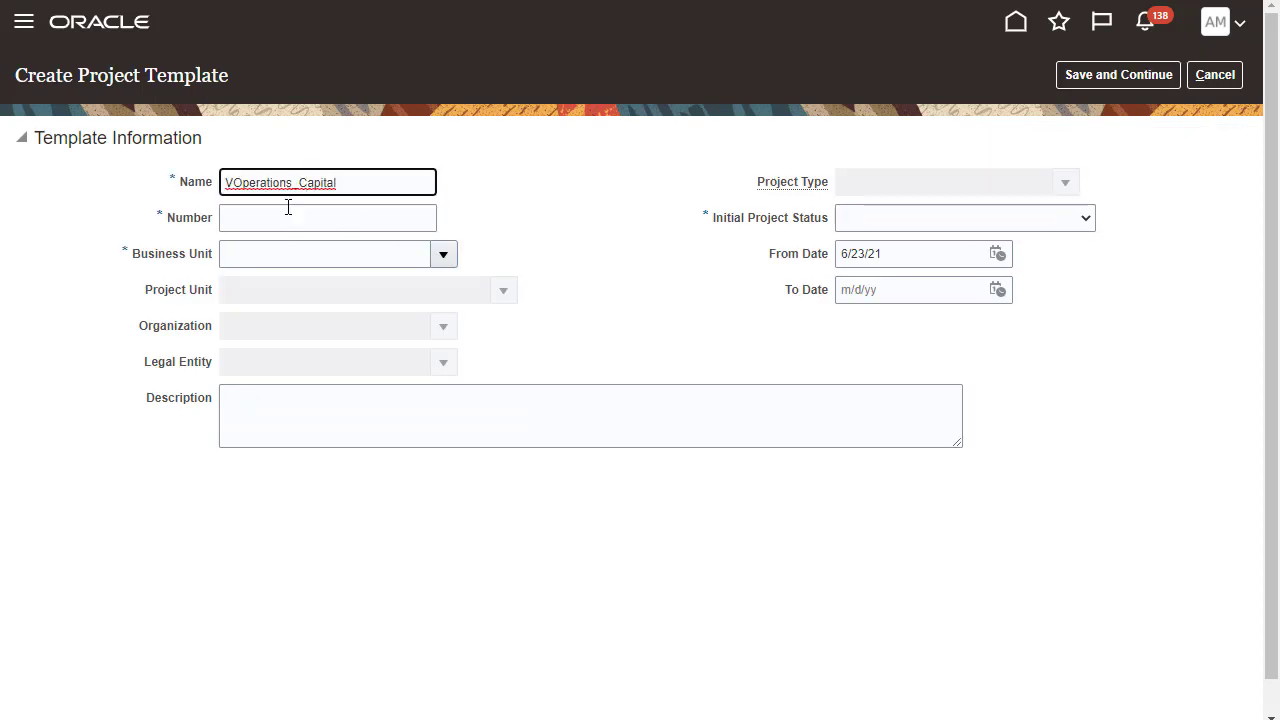
left_click(282, 212)
type("VOperations_Capital")
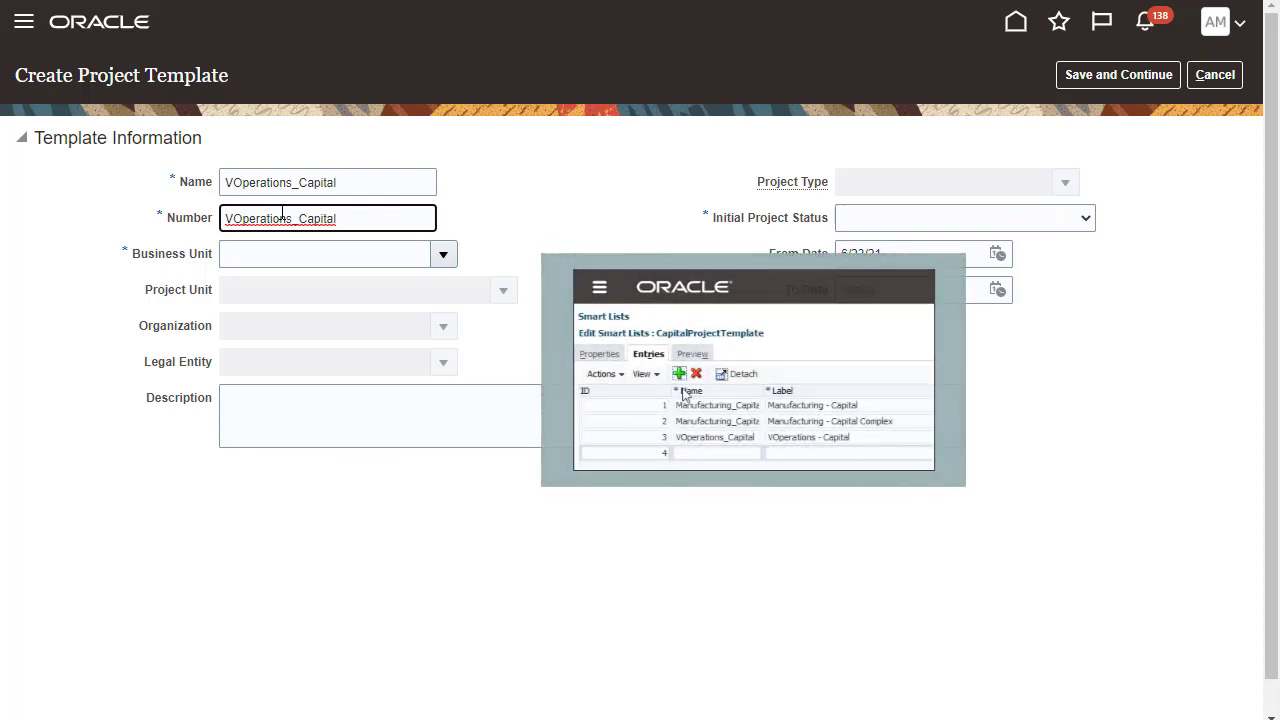
left_click(322, 253)
type("Vision Operations")
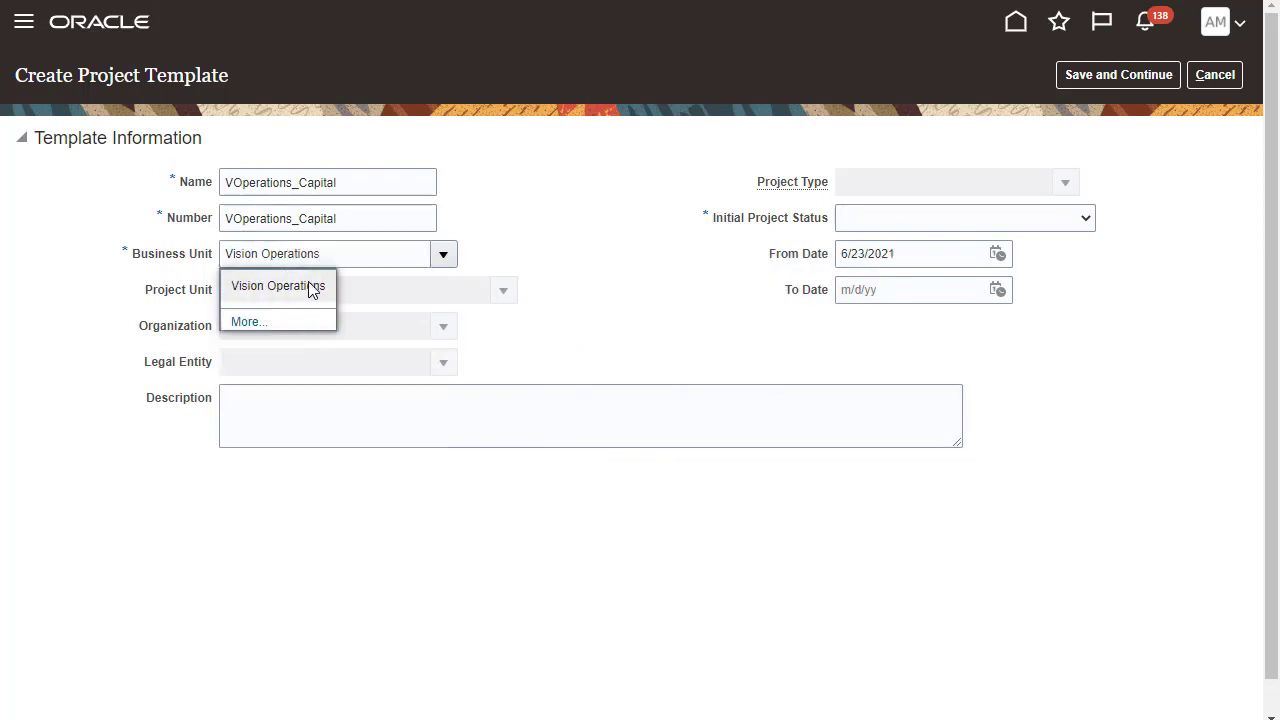
left_click(312, 287)
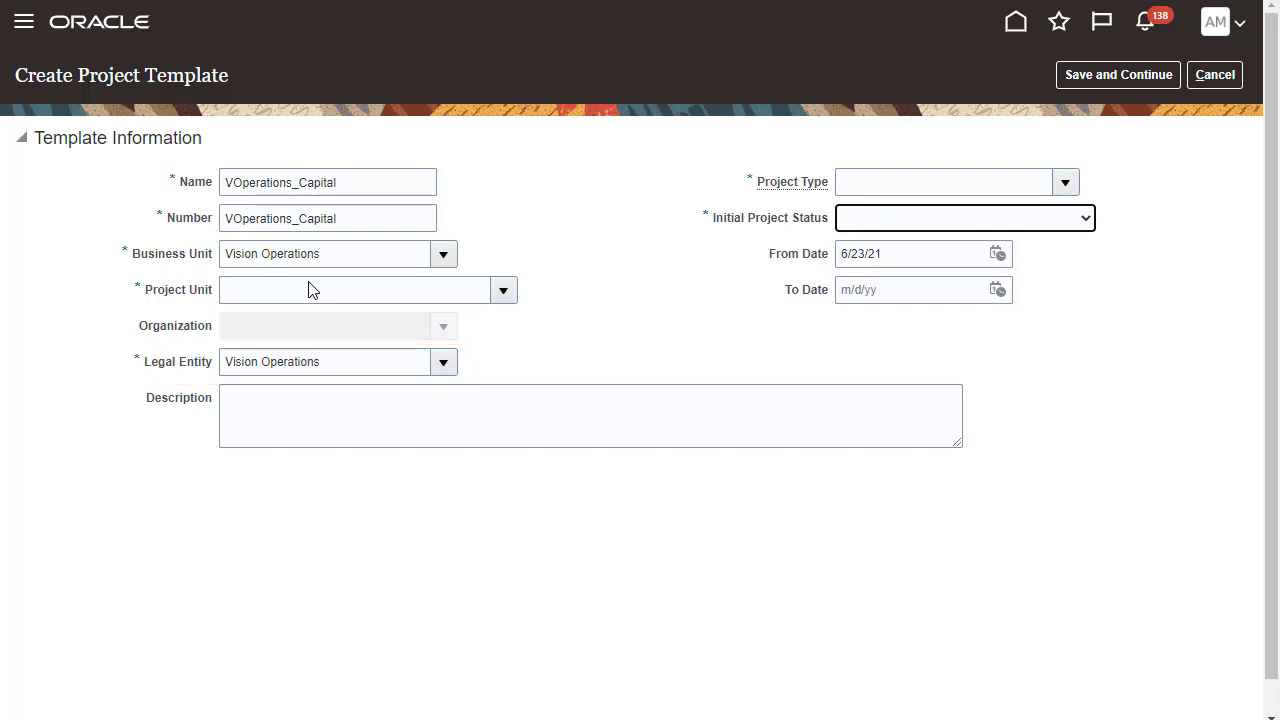
Set the template's project unit to Project Operations and its organization to Vision Operations
left_click(310, 284)
type("Project")
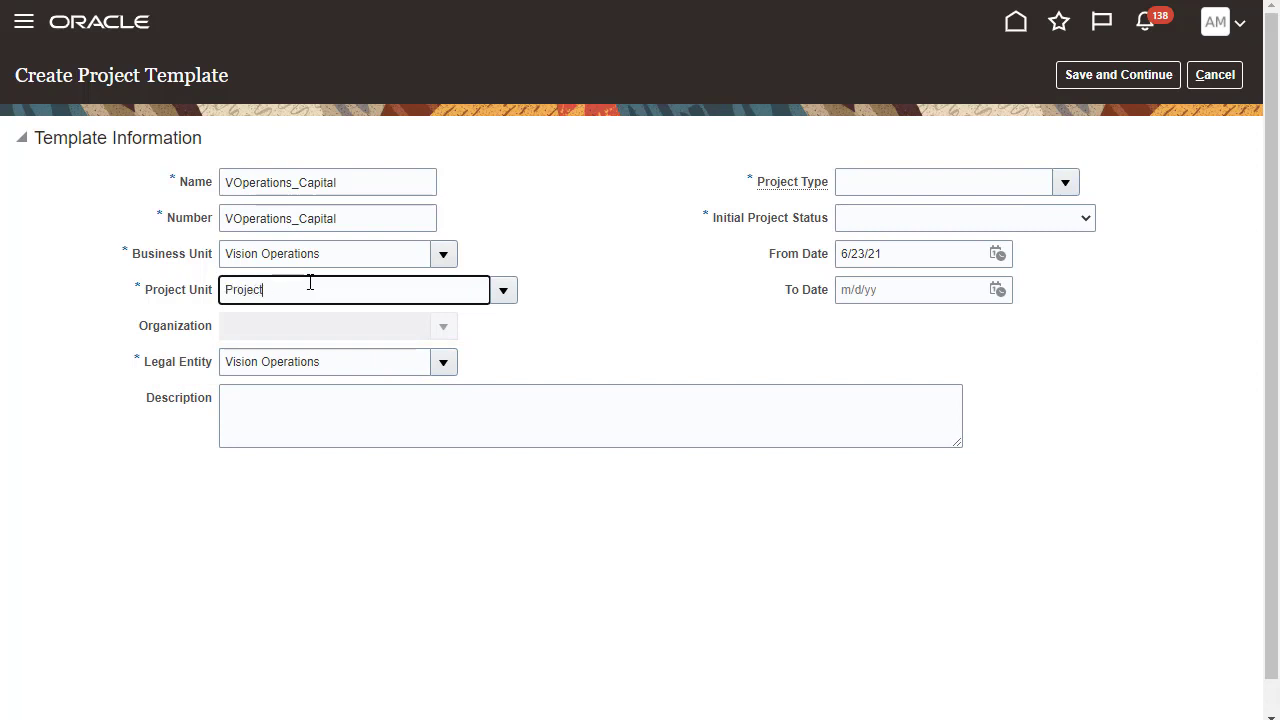
type(" Operations")
left_click(313, 323)
type("Vision Operations")
left_click(300, 363)
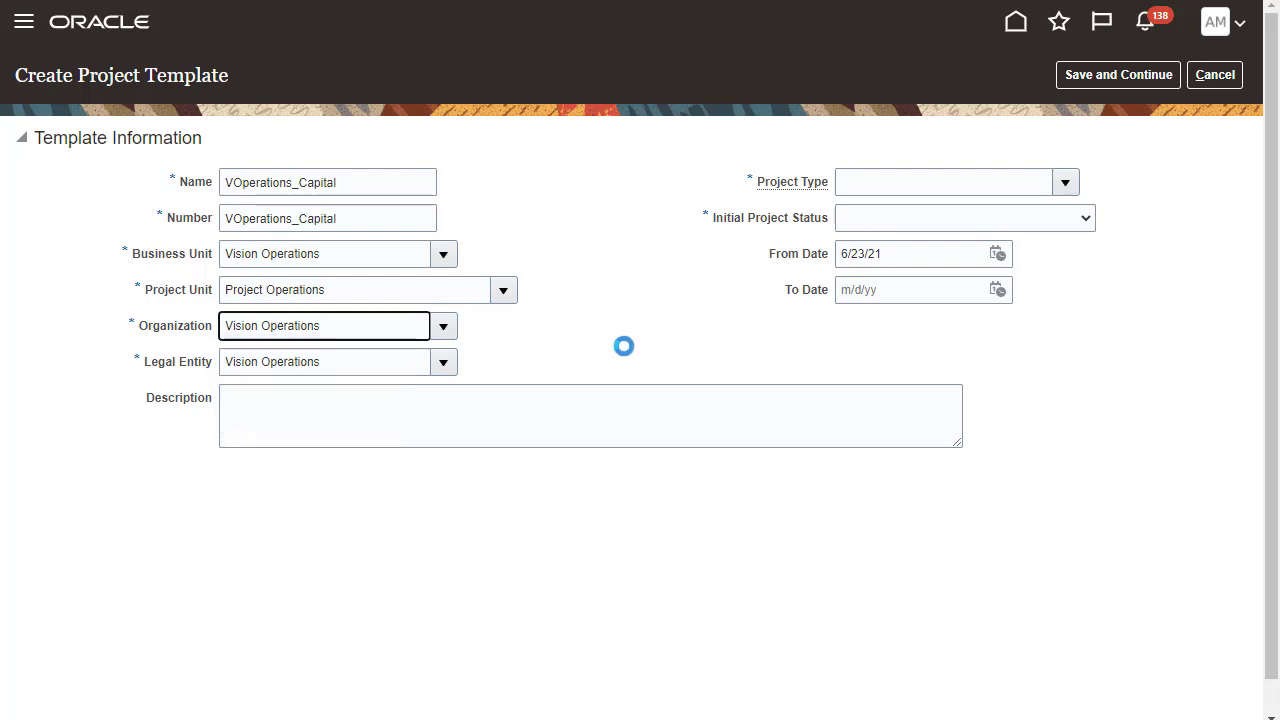
Set the project type to TEST CAPITAL SEP LINE BURDEN and the initial project status to Active, and save the template to continue editing it
left_click(1064, 183)
left_click(1003, 176)
type("TEST")
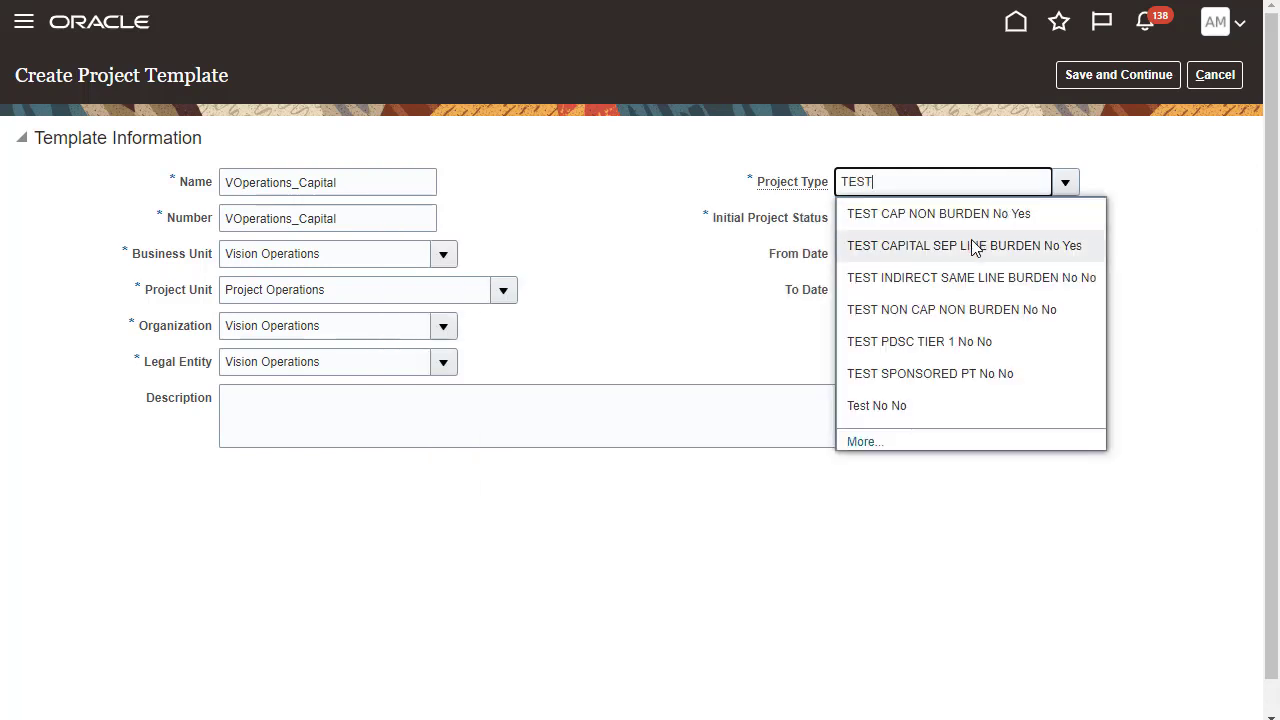
left_click(975, 249)
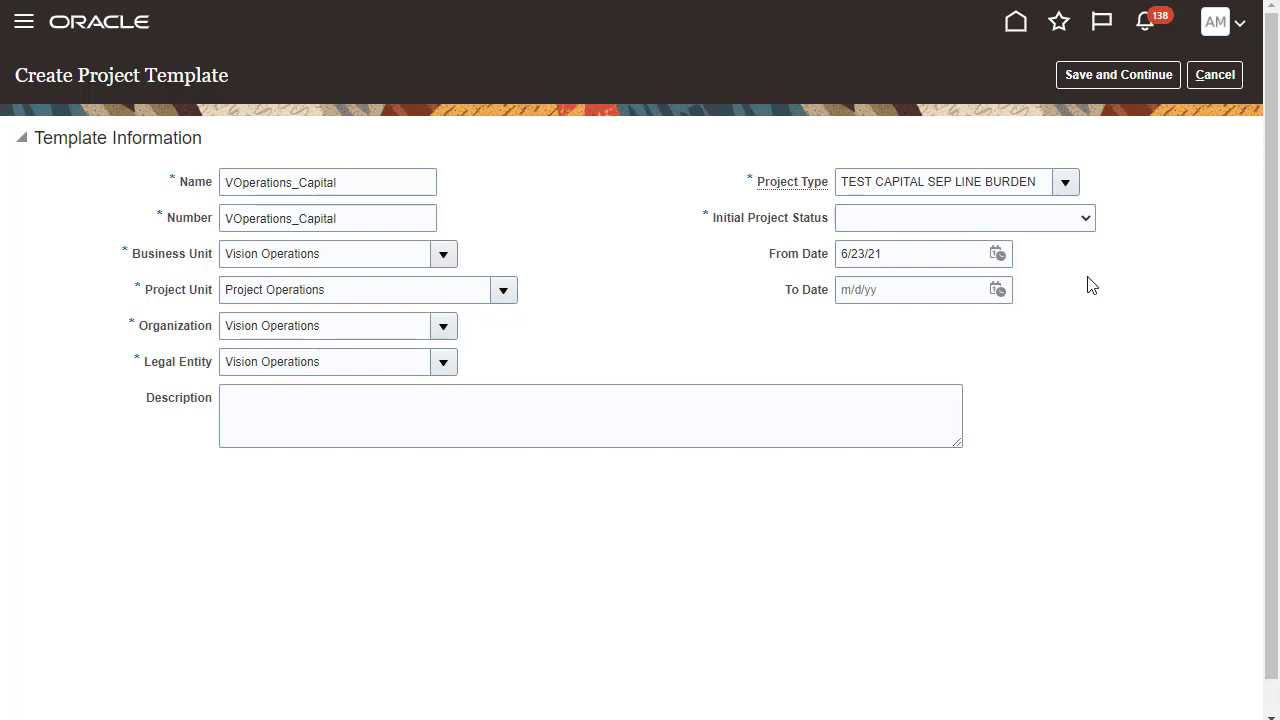
left_click(1093, 221)
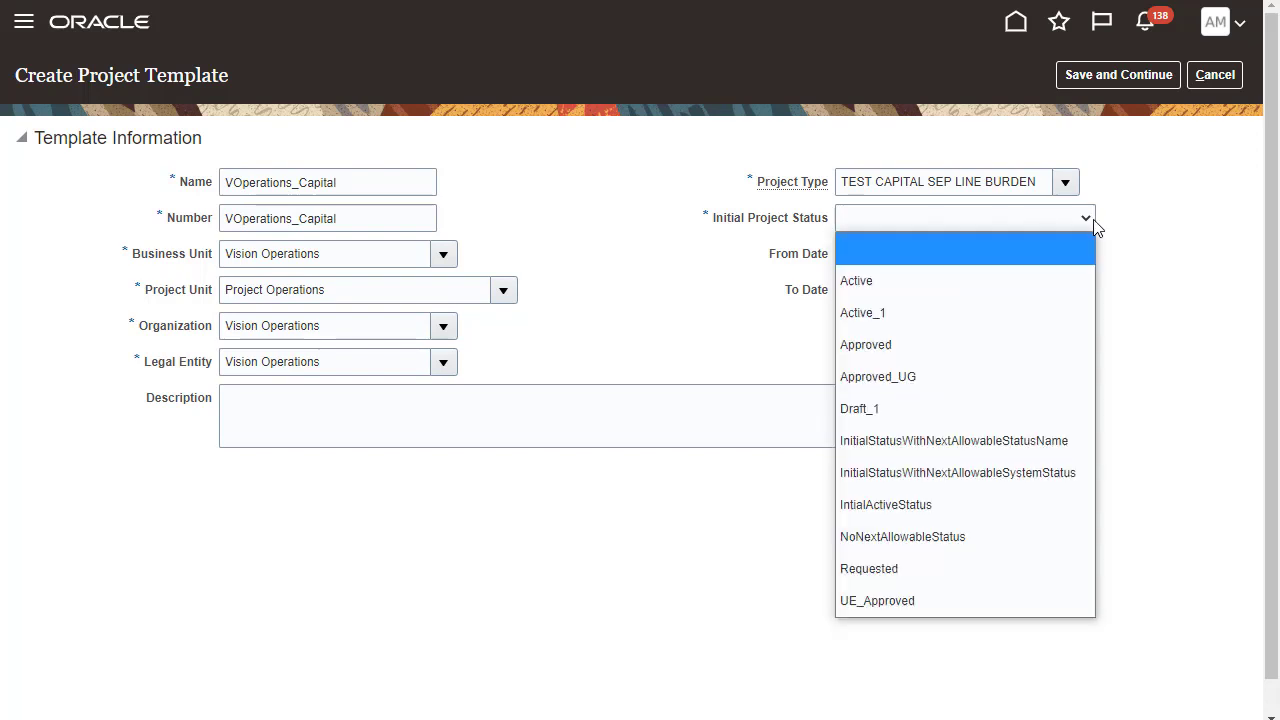
left_click(1041, 272)
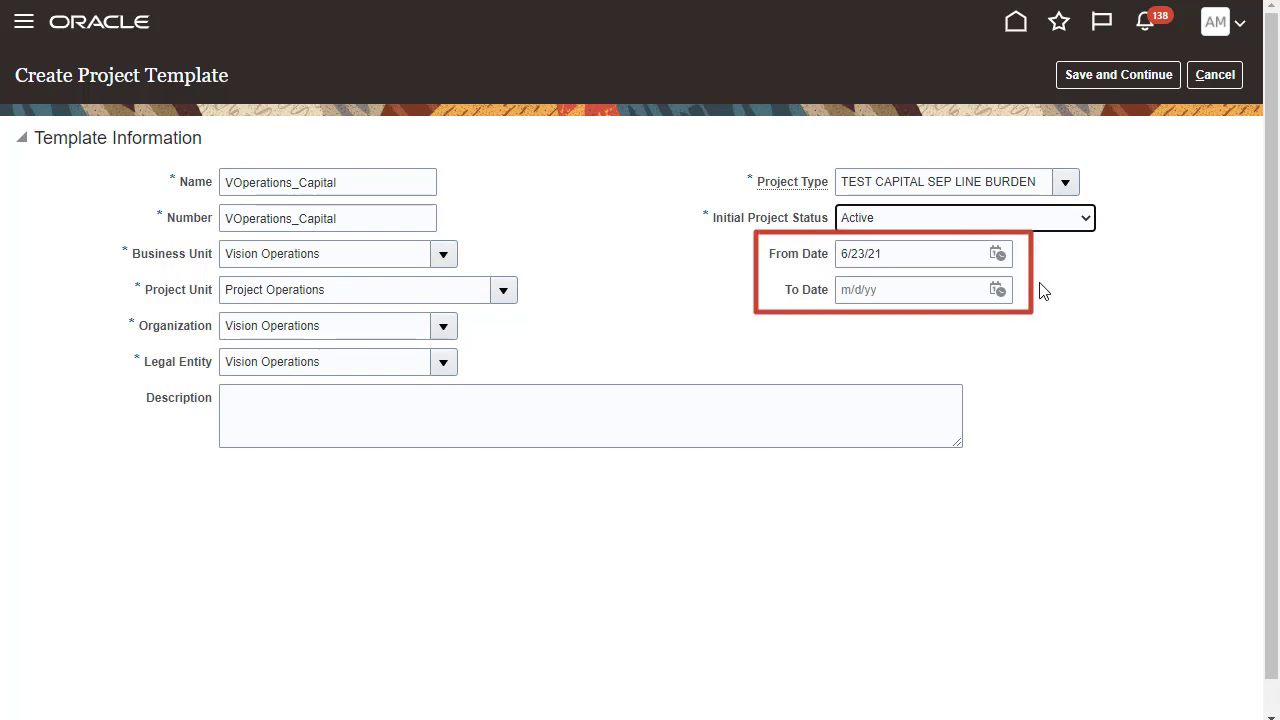
left_click(1132, 75)
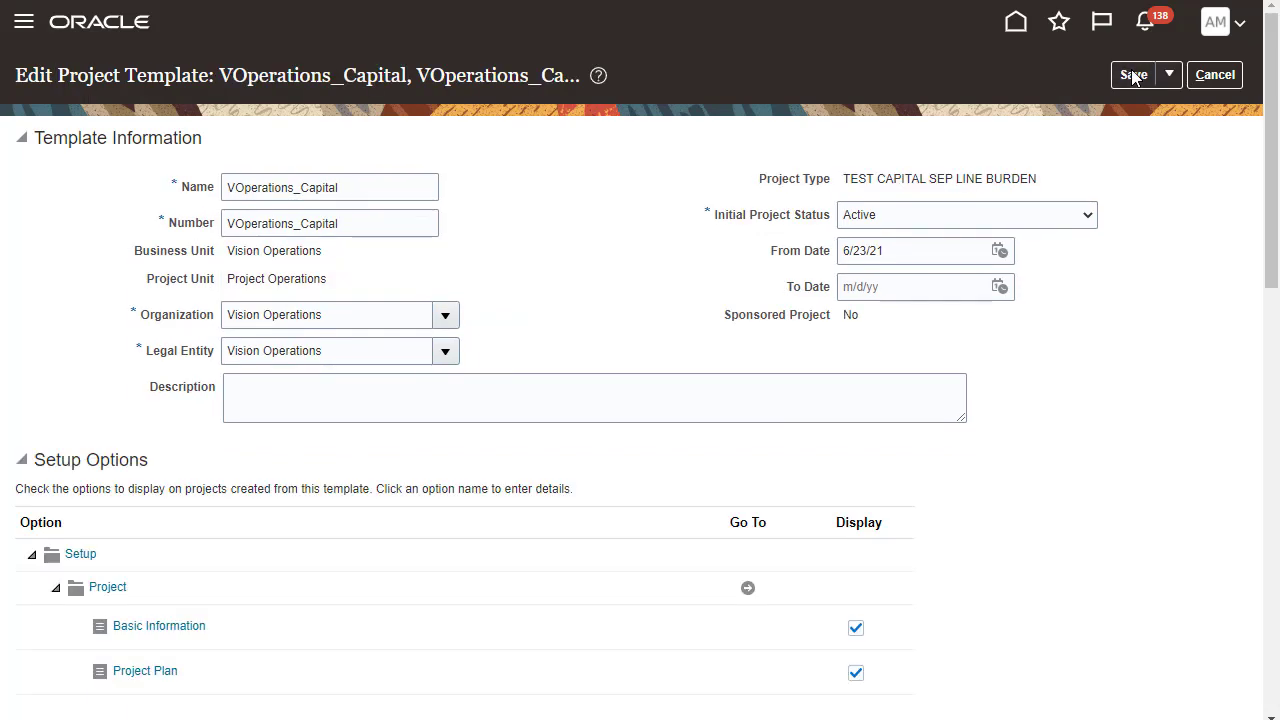
Review the template's setup options down to the quick entries, and save and close the project template
left_click(1271, 630)
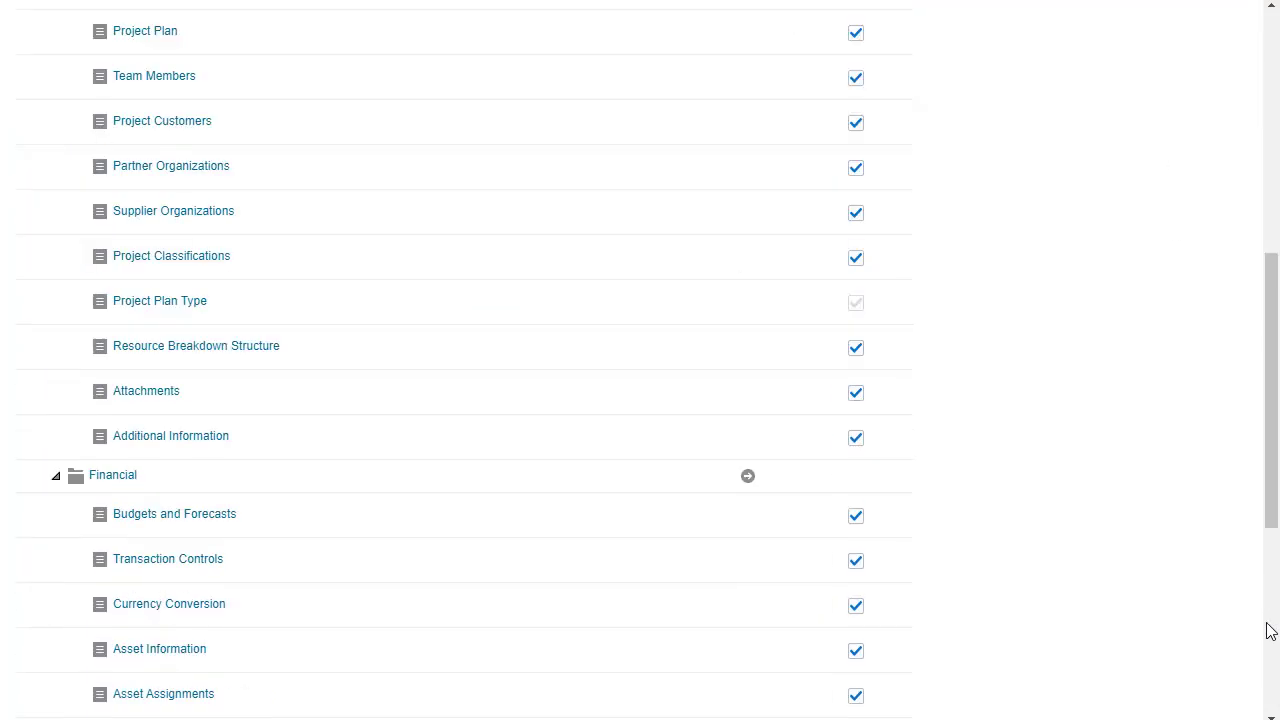
left_click(1271, 630)
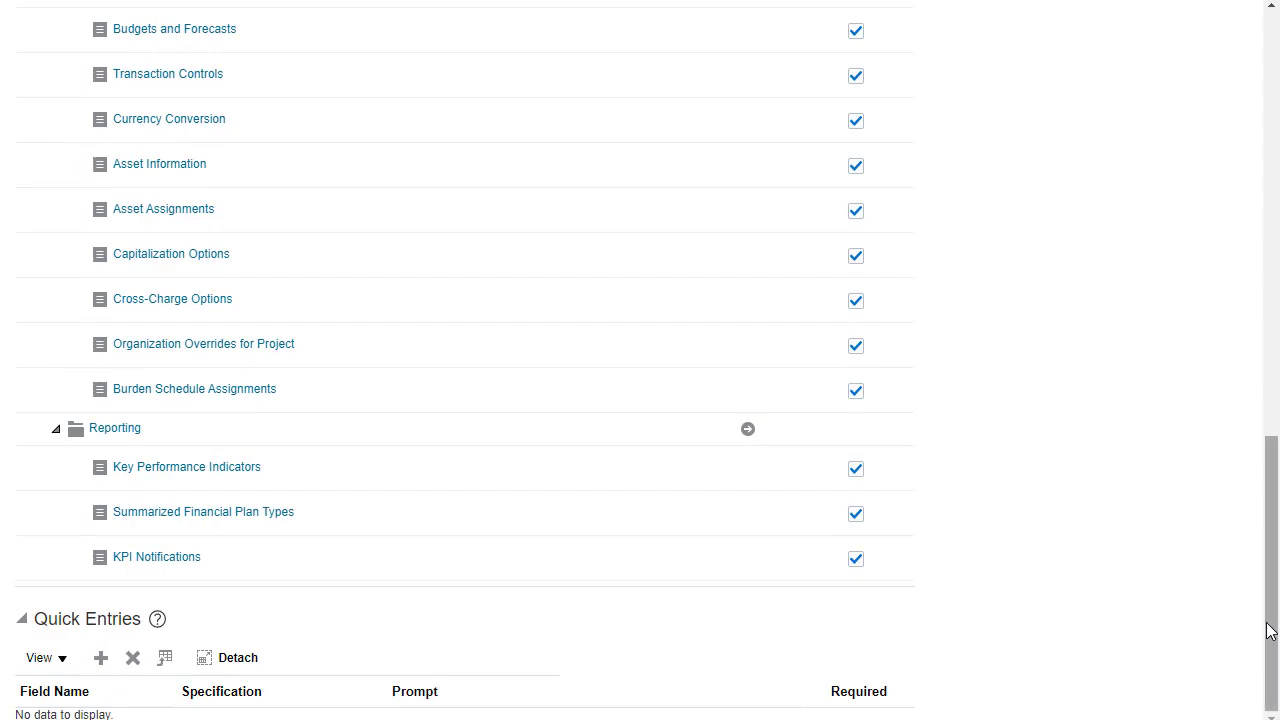
left_click(1271, 45)
left_click(1271, 45)
left_click(1170, 76)
left_click(1162, 107)
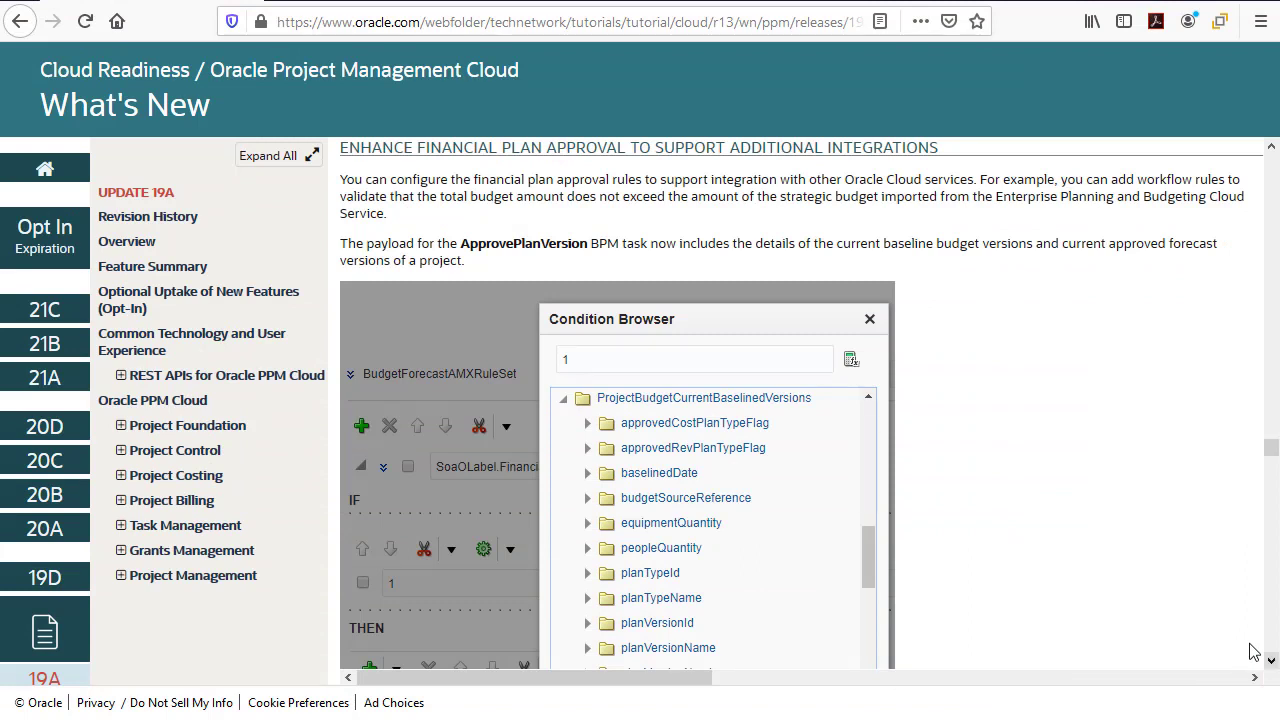
Read the Update 19A section on enhanced financial plan approval, from the payload attributes through the steps to enable and tips
scroll(1272, 662, "down", 5)
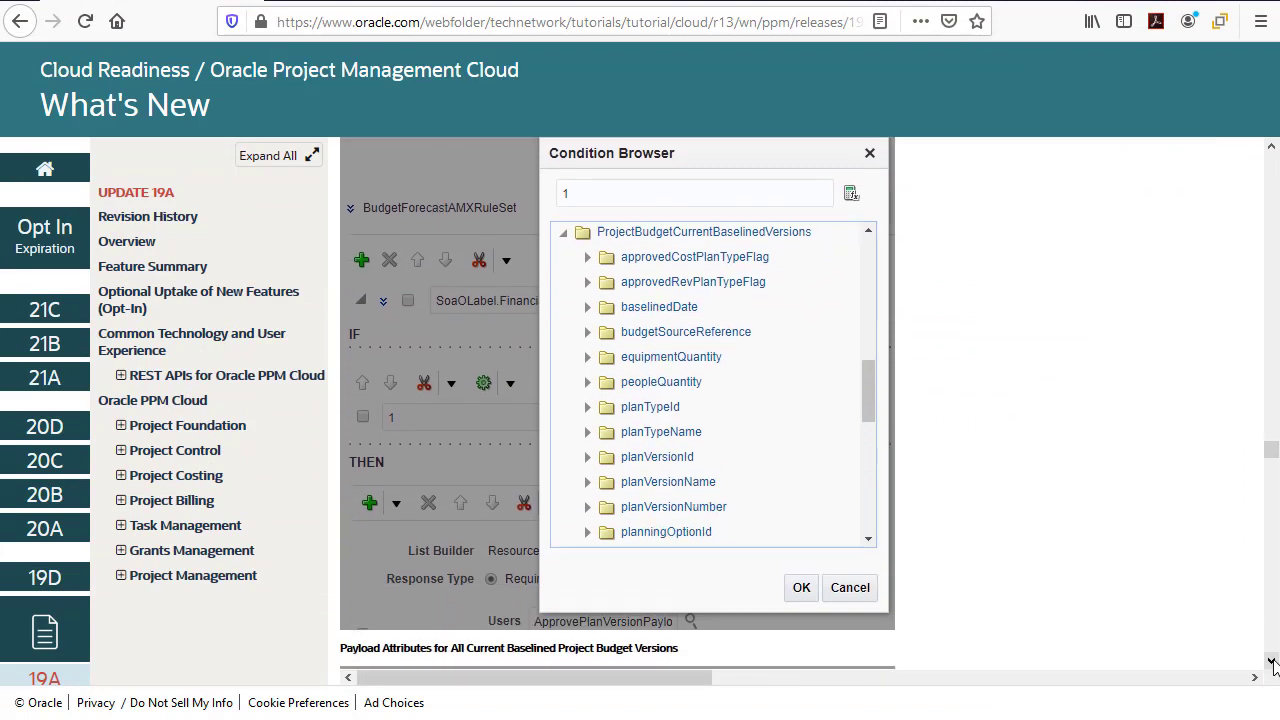
scroll(1272, 662, "down", 6)
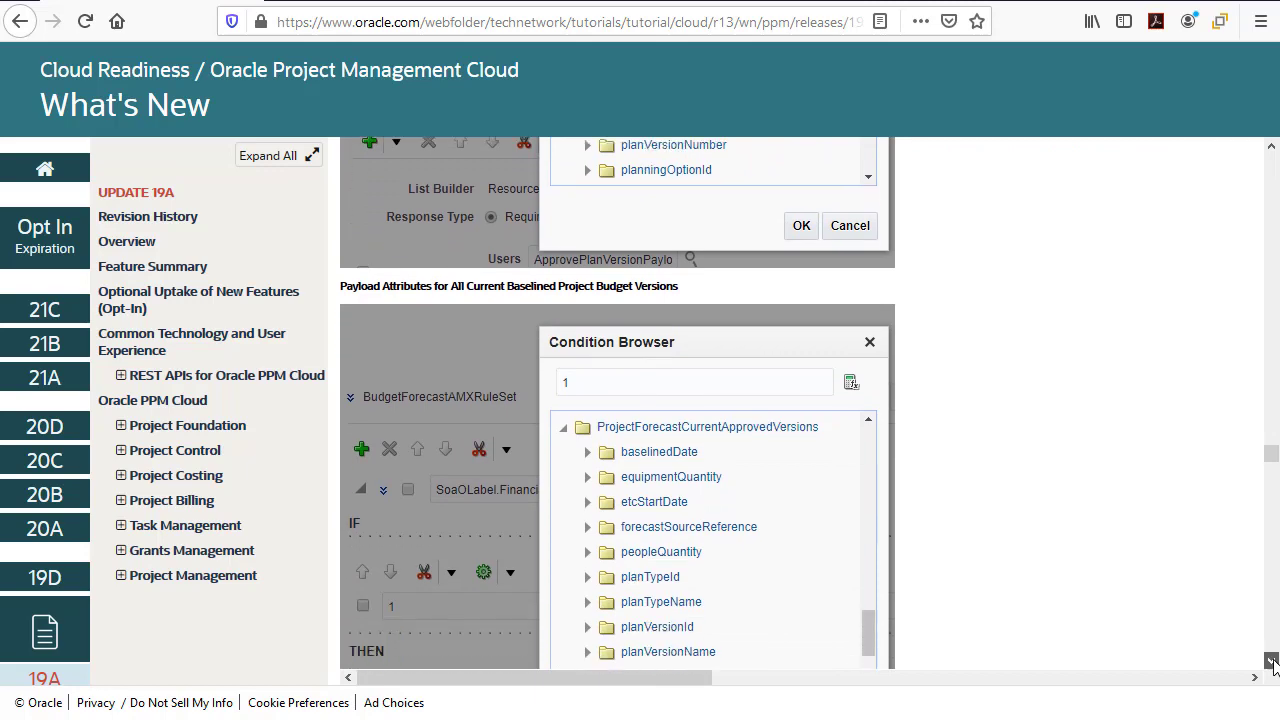
scroll(1272, 662, "down", 5)
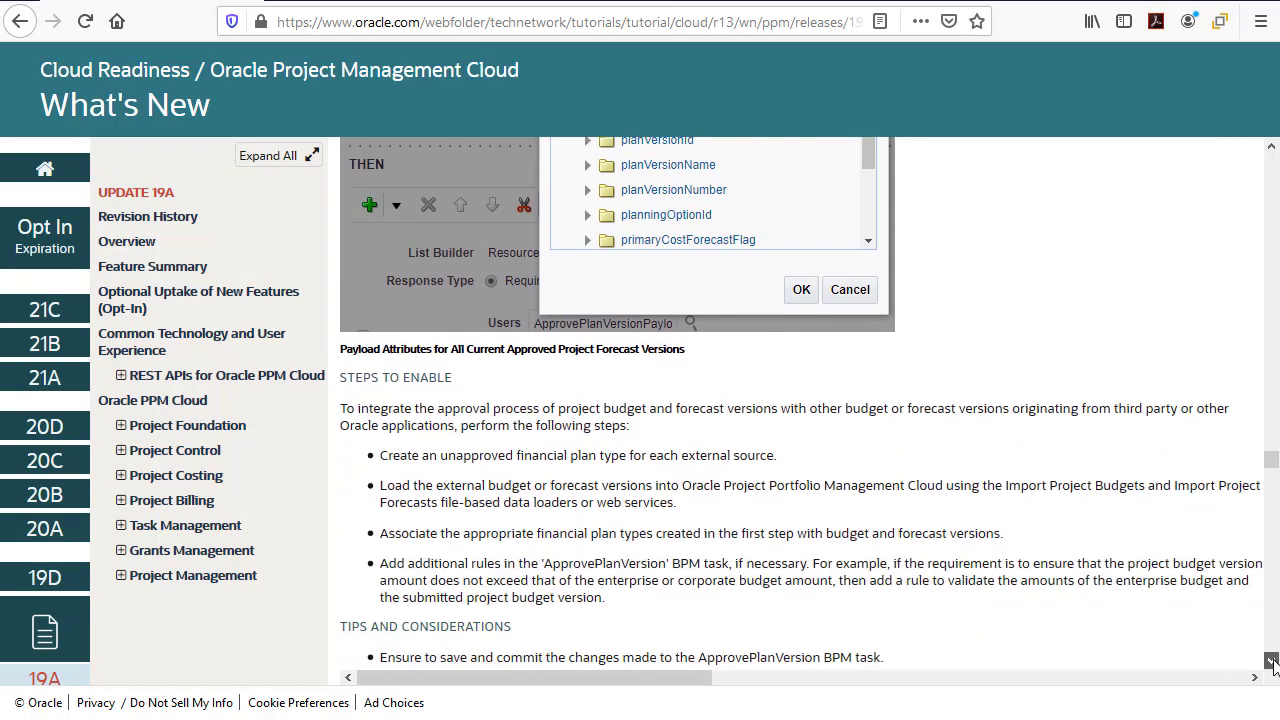
left_click(1272, 662)
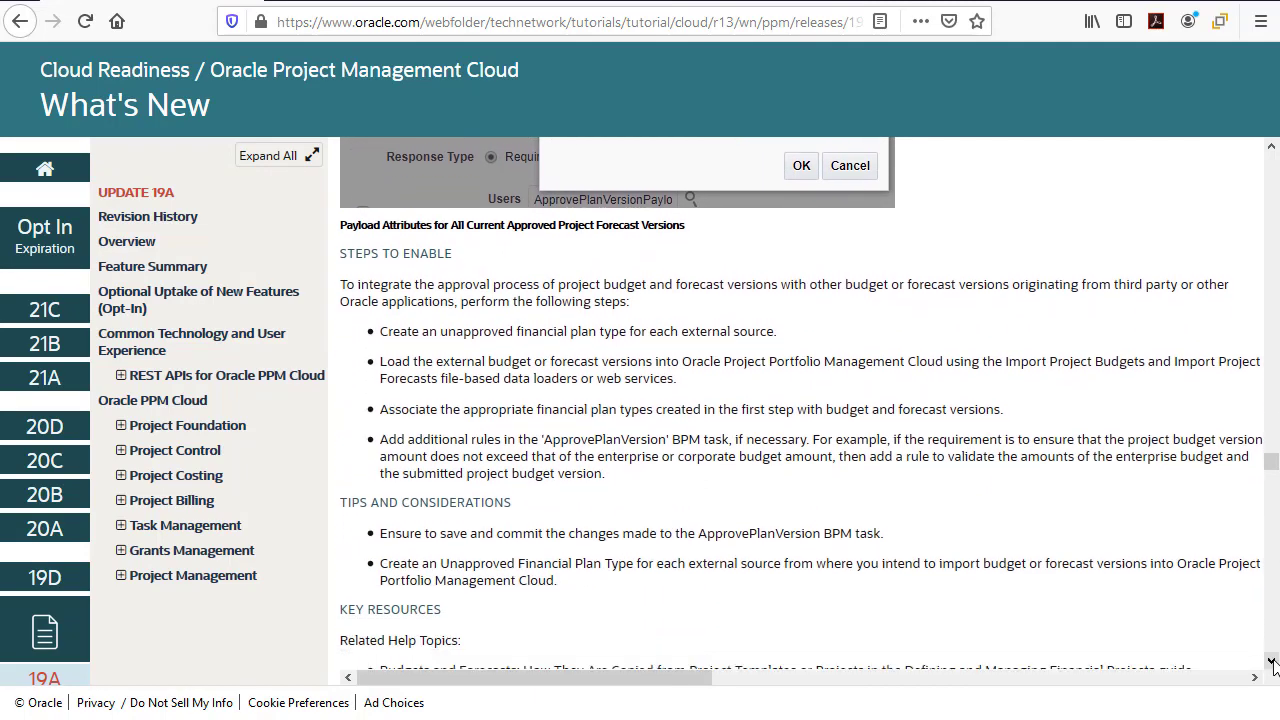